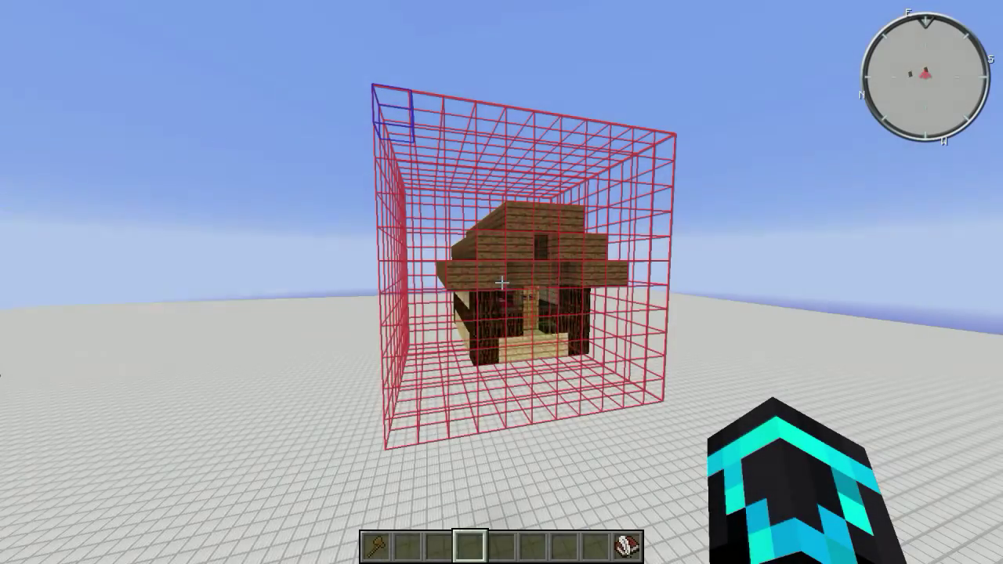
Examine the wooden house and the selection region around it from several angles.
{"action": "key", "text": "w"}
{"action": "key", "text": "space"}
{"action": "key", "text": "a"}
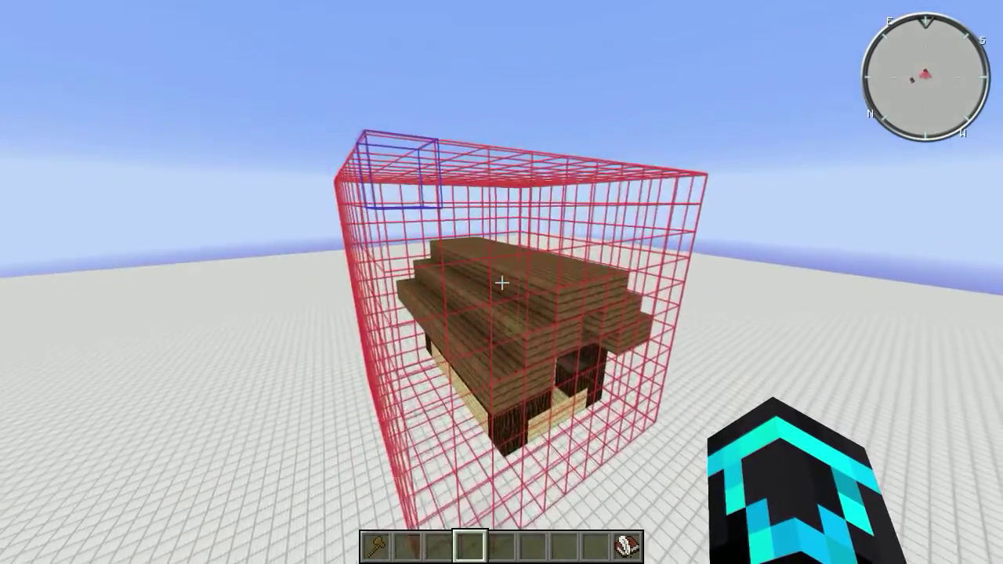
{"action": "key", "text": "shift"}
{"action": "type", "text": "tAS"}
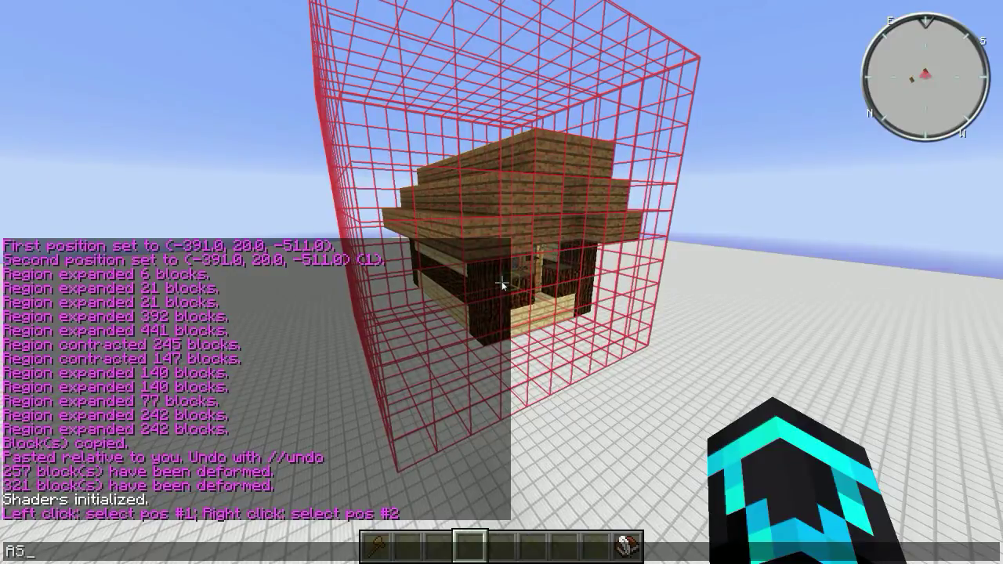
{"action": "key", "text": "Escape"}
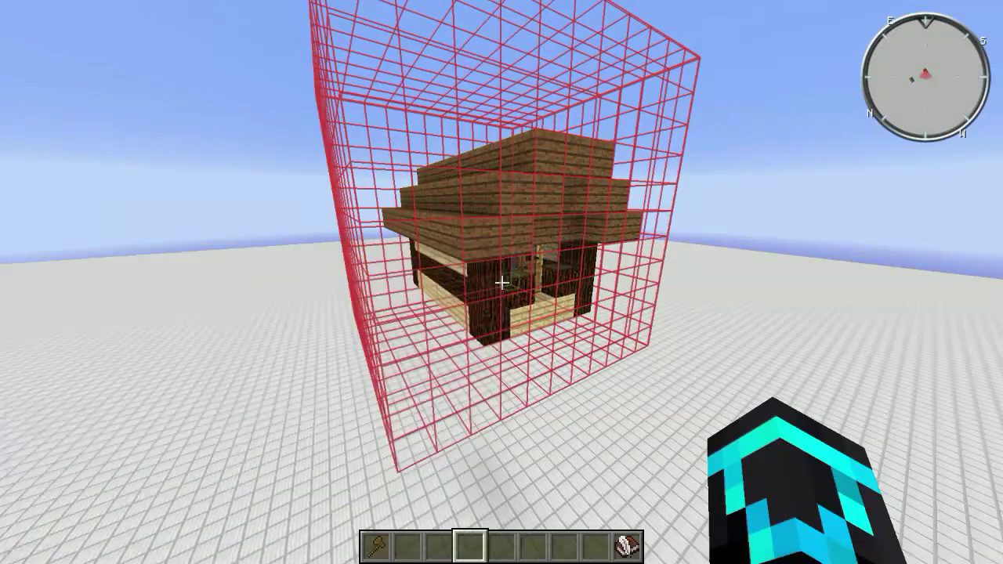
{"action": "key", "text": "d"}
{"action": "key", "text": "w"}
{"action": "key", "text": "s"}
{"action": "key", "text": "a"}
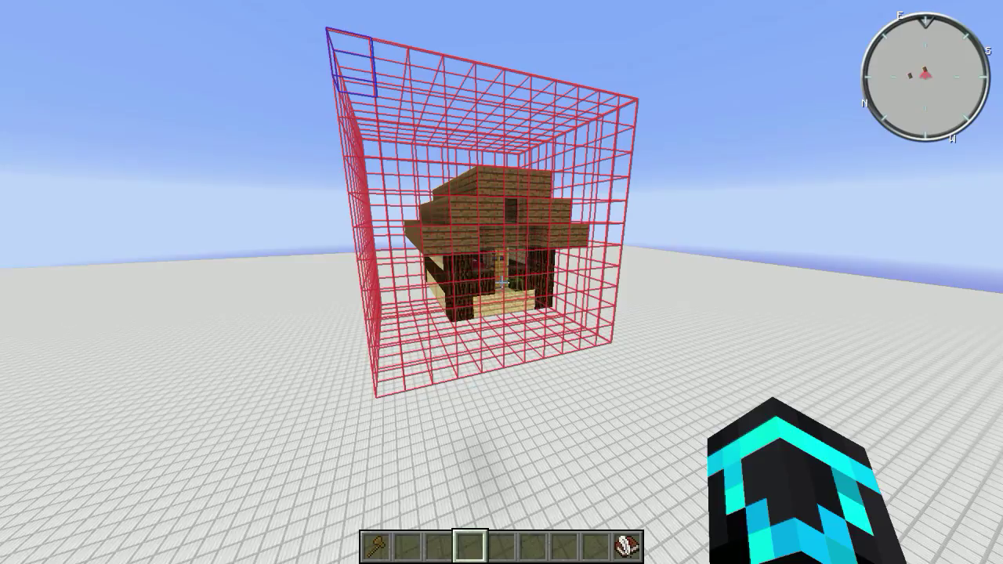
Pick the Spruce Wood Planks block from the house's front into the hotbar and switch to an empty slot.
{"action": "key", "text": "w"}
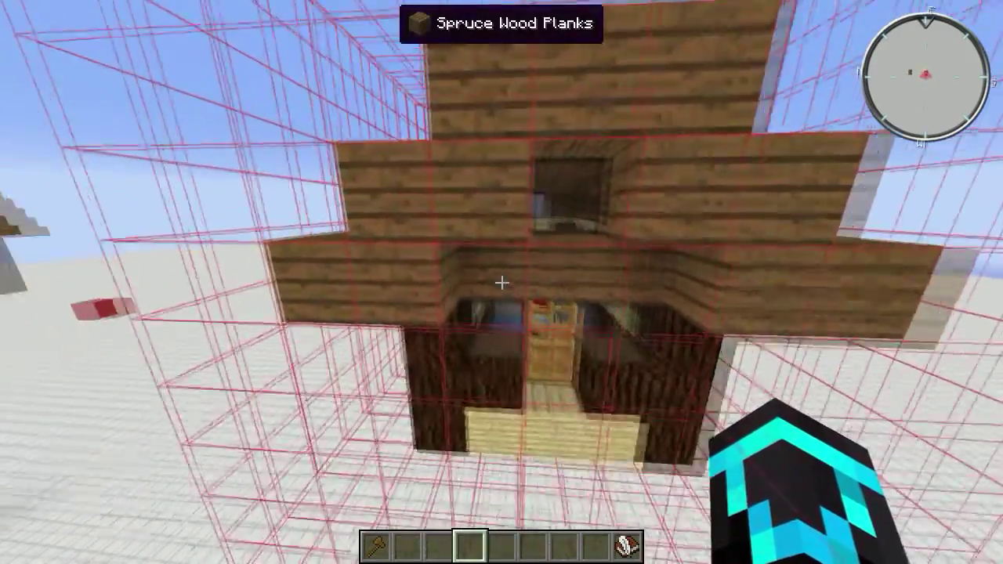
{"action": "middle_click", "coordinate": [502, 282]}
{"action": "key", "text": "s"}
{"action": "key", "text": "6"}
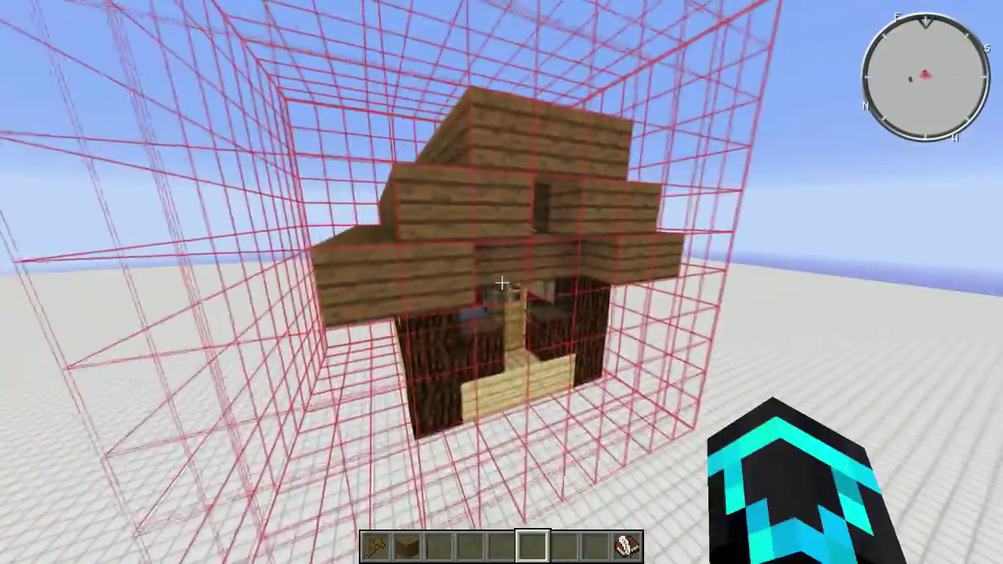
Inspect the house's side walls, roof and front within the selected region.
{"action": "key", "text": "a"}
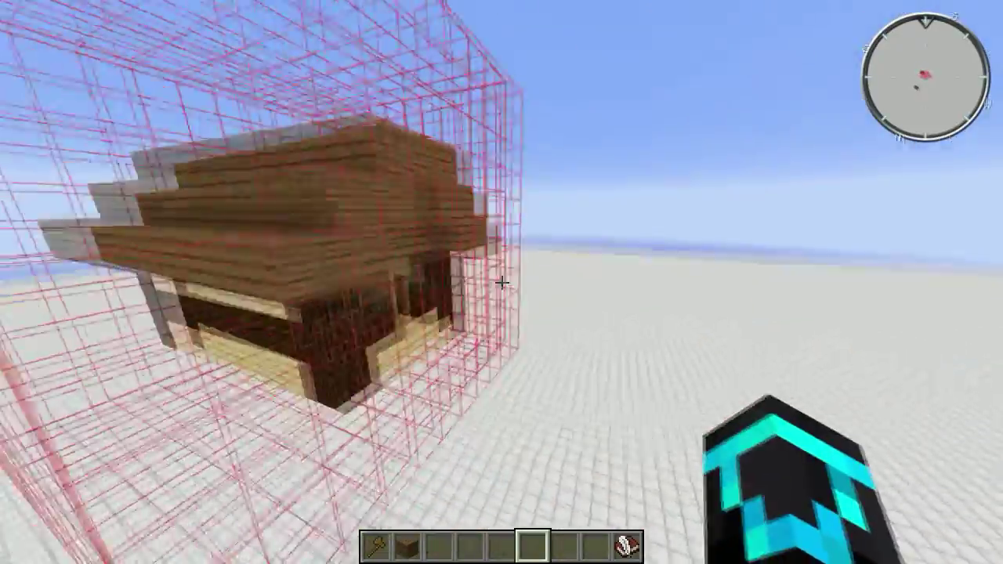
{"action": "key", "text": "a"}
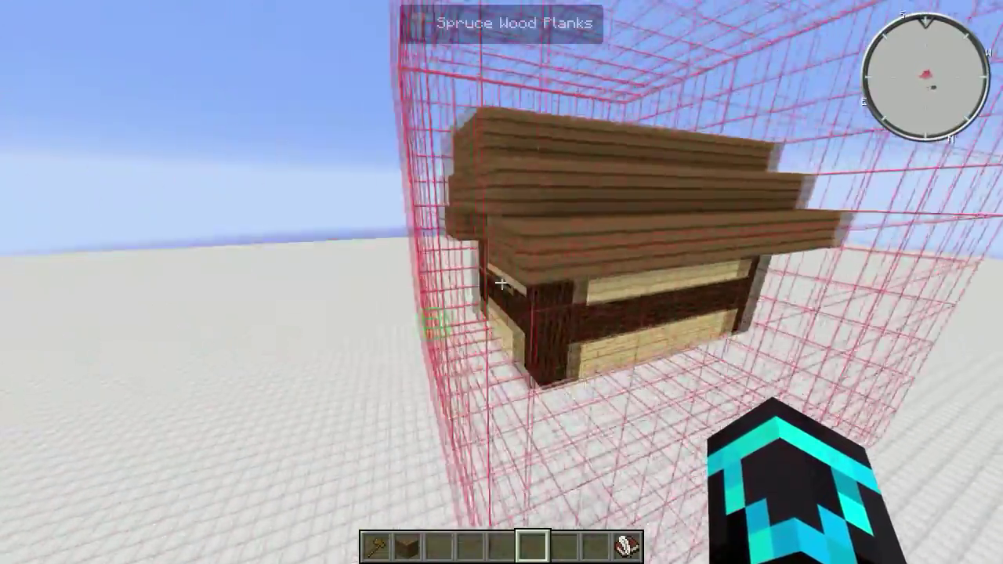
{"action": "key", "text": "a"}
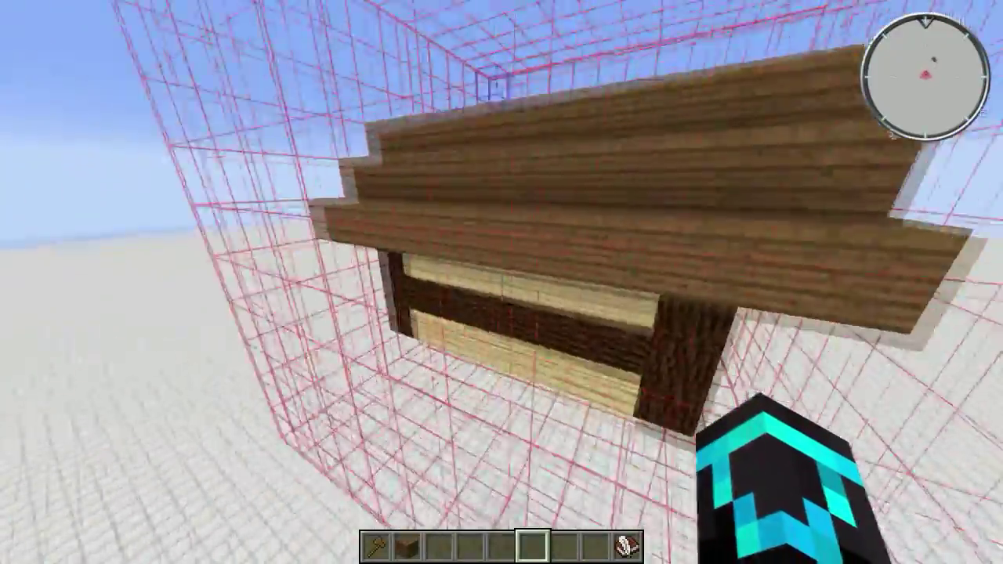
{"action": "key", "text": "s"}
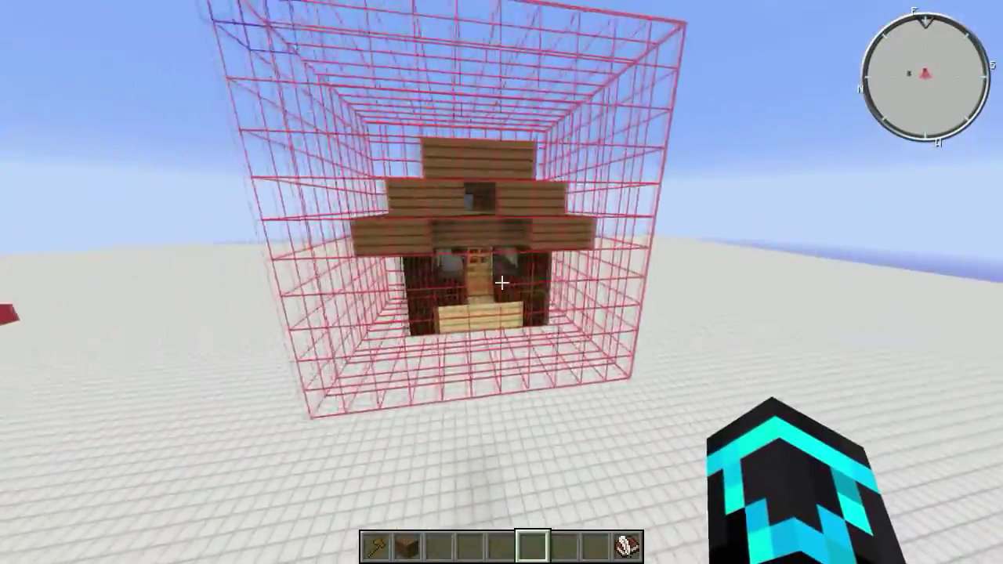
{"action": "key", "text": "d"}
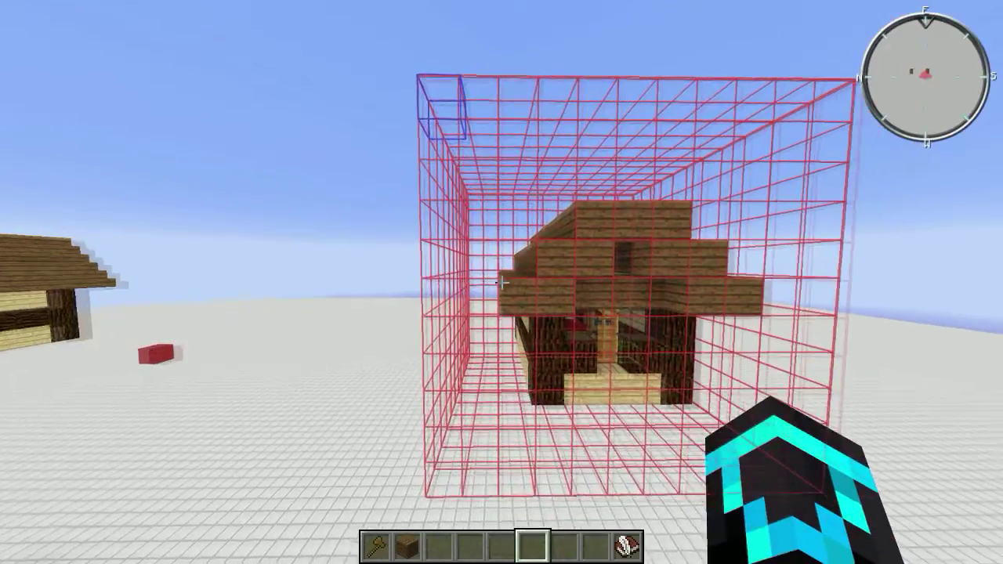
{"action": "key", "text": "d"}
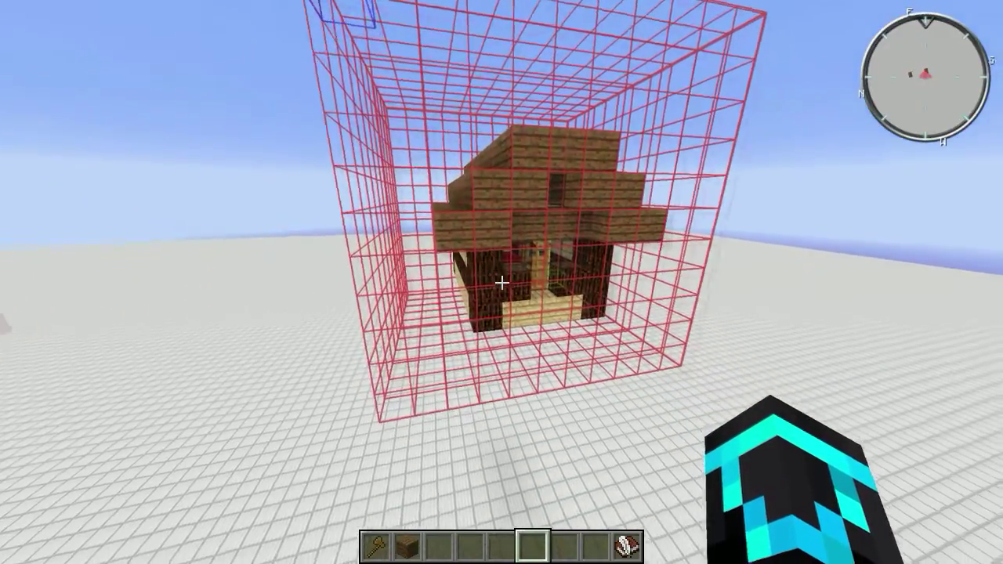
{"action": "key", "text": "a"}
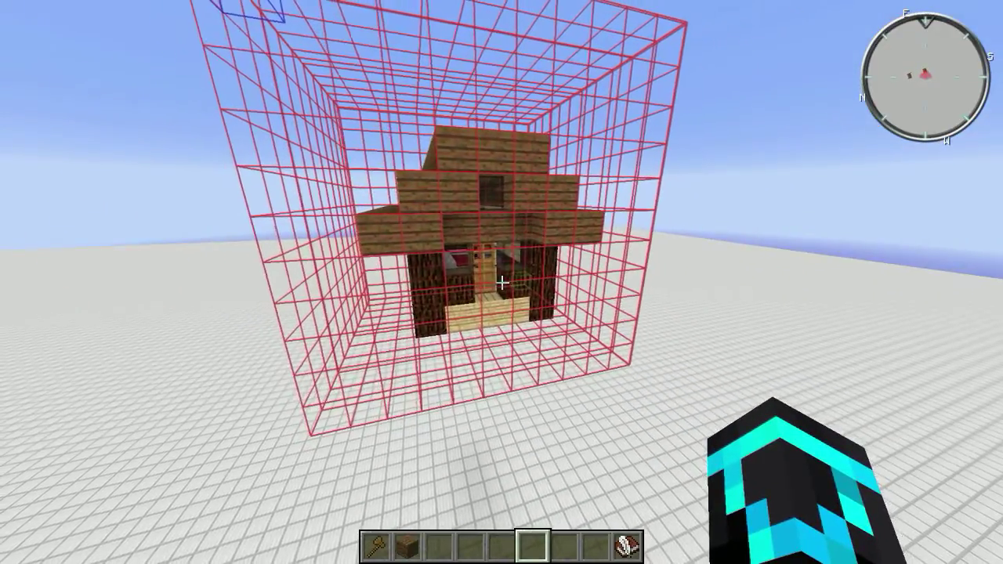
Try to rotate the clipboard with the command //rotate 90 r.
{"action": "key", "text": "slash"}
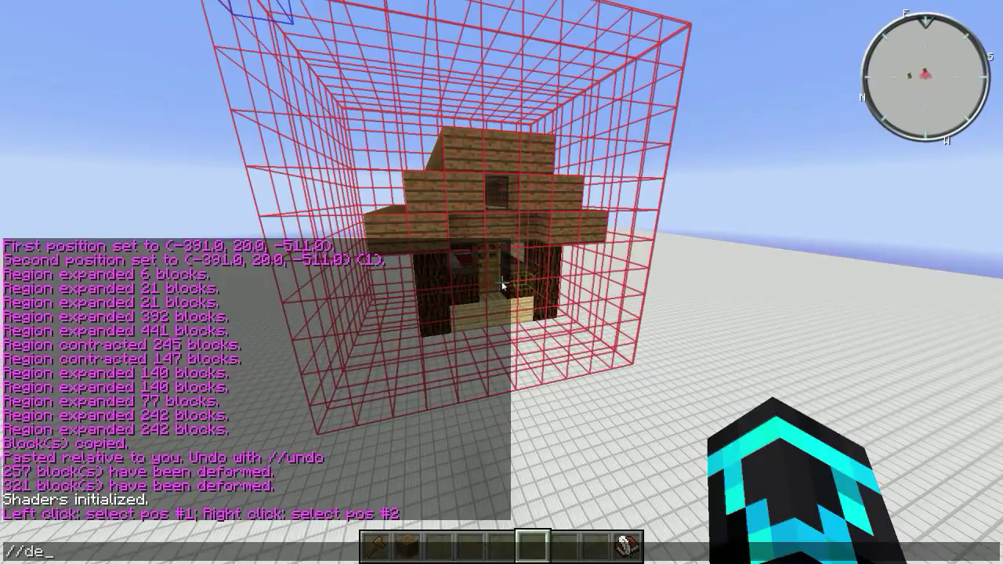
{"action": "key", "text": "Escape"}
{"action": "key", "text": "slash"}
{"action": "type", "text": "rota"}
{"action": "key", "text": "BackSpace"}
{"action": "key", "text": "BackSpace"}
{"action": "key", "text": "BackSpace"}
{"action": "key", "text": "BackSpace"}
{"action": "type", "text": "/otate 90 r"}
{"action": "key", "text": "Return"}
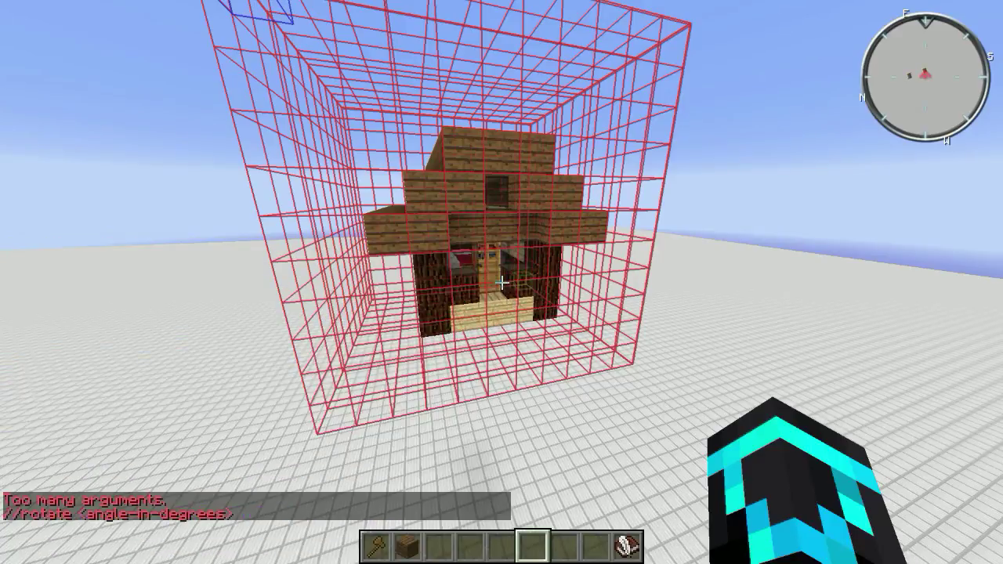
Rotate the clipboard by 90 degrees with the command //rotate 90.
{"action": "key", "text": "slash"}
{"action": "key", "text": "Up"}
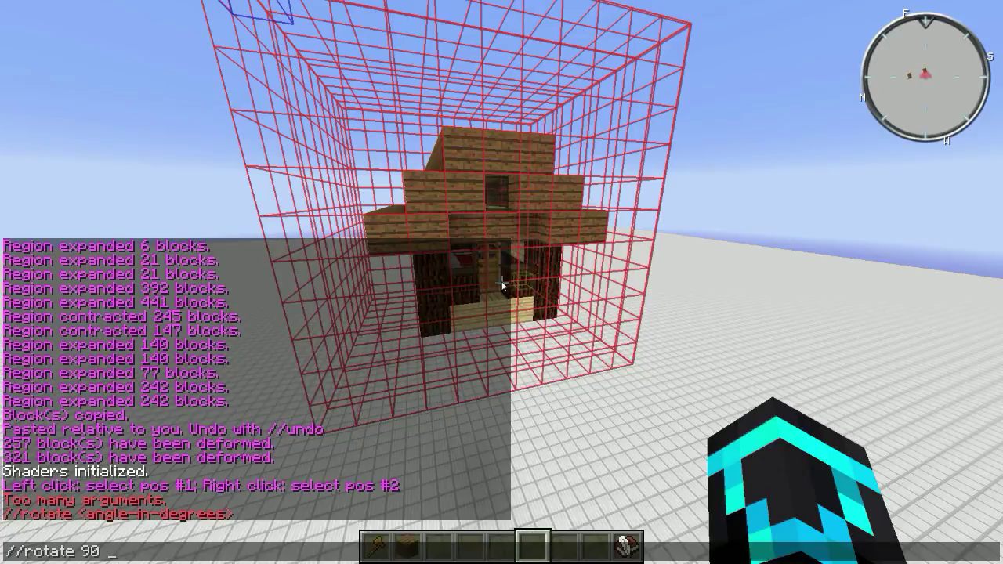
{"action": "key", "text": "Return"}
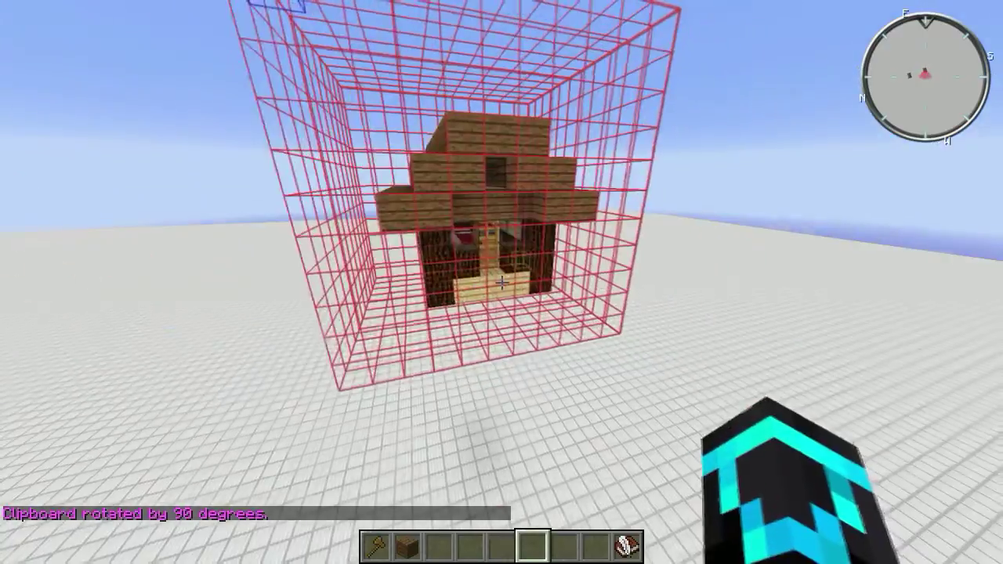
Copy the selected house from in front of it with //copy and rotate the clipboard by 90 degrees.
{"action": "key", "text": "d"}
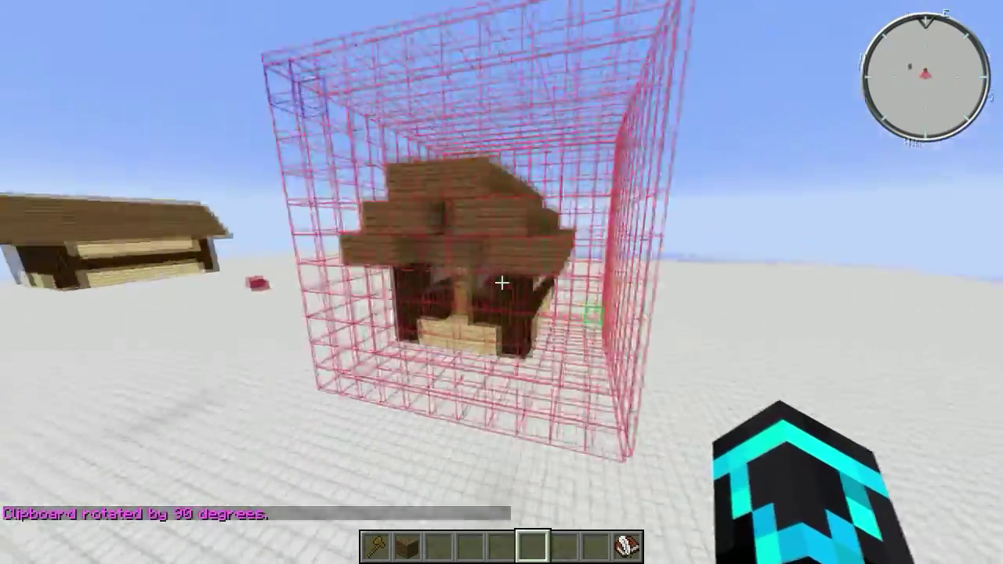
{"action": "key", "text": "a"}
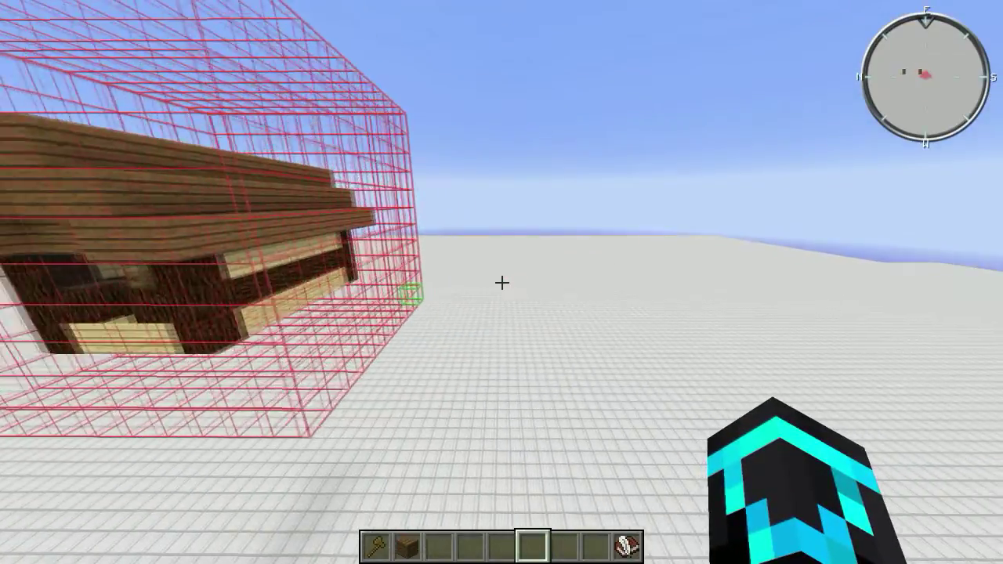
{"action": "key", "text": "w"}
{"action": "key", "text": "slash"}
{"action": "type", "text": "/copy"}
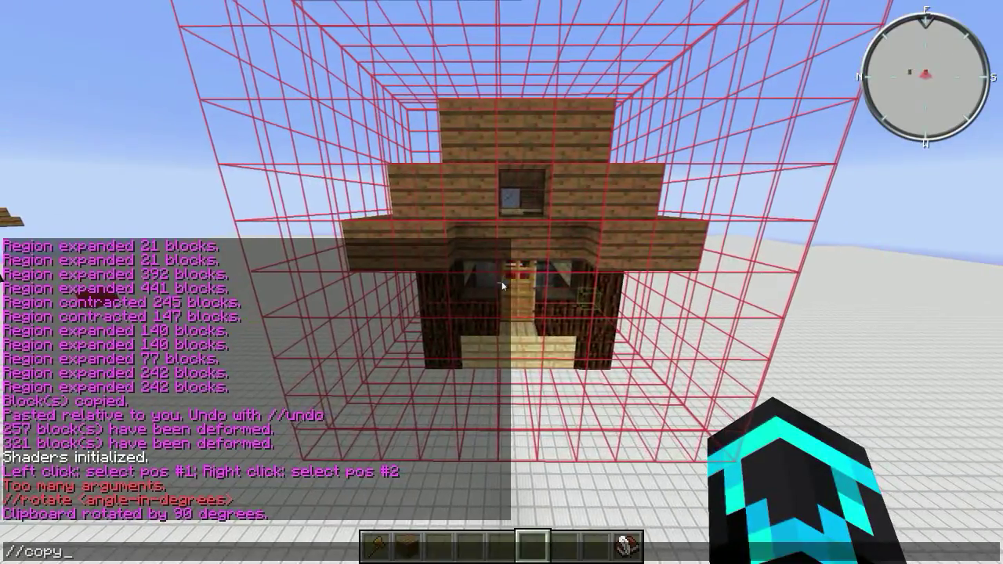
{"action": "key", "text": "Return"}
{"action": "type", "text": "//rotate 90"}
{"action": "key", "text": "Return"}
Fly to the open ground beside the house and set the flying speed to 2.
{"action": "key", "text": "d"}
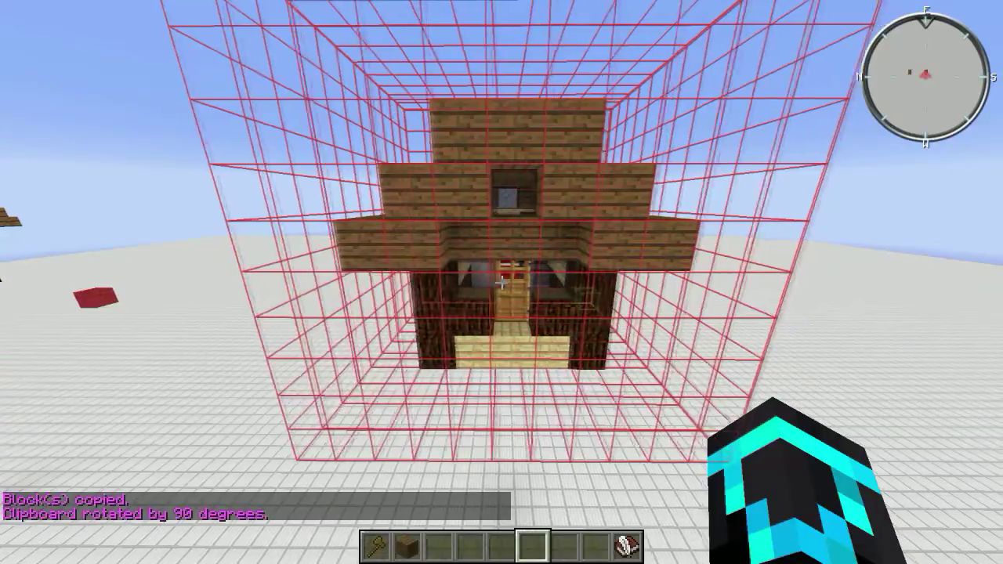
{"action": "key", "text": "d"}
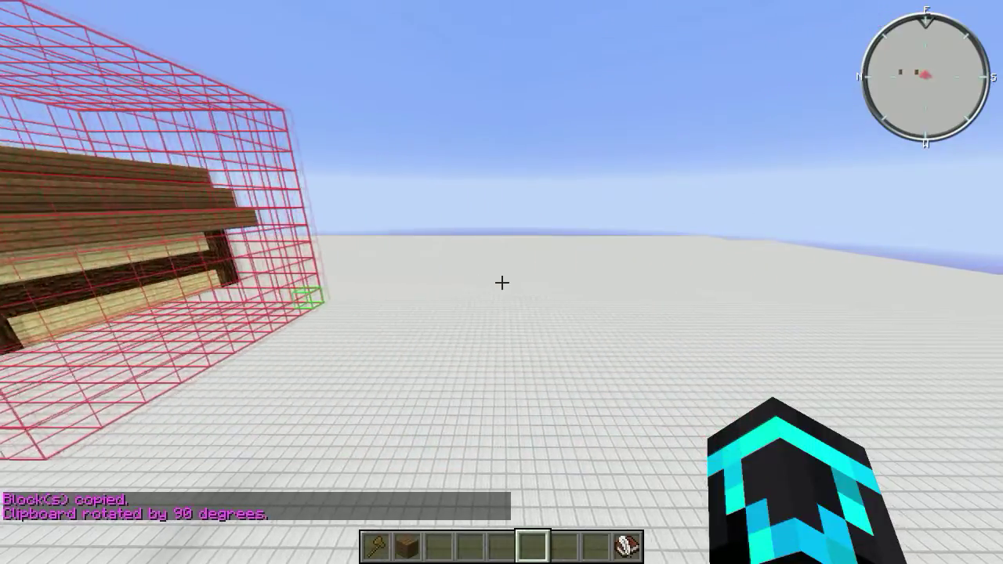
{"action": "key", "text": "slash"}
{"action": "type", "text": "speed 2"}
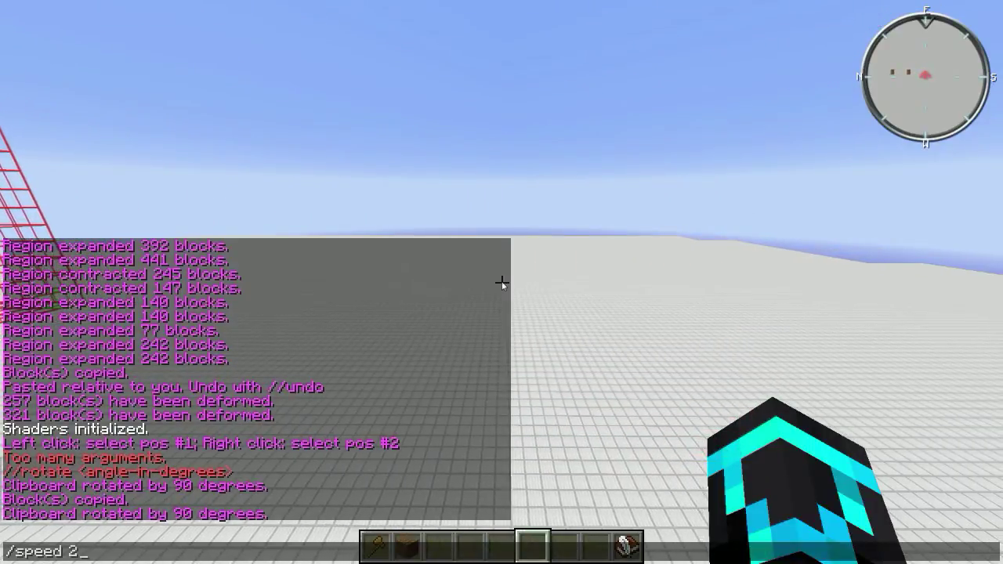
{"action": "key", "text": "Return"}
Paste the rotated copy of the house onto the open ground and back away to view it.
{"action": "key", "text": "slash"}
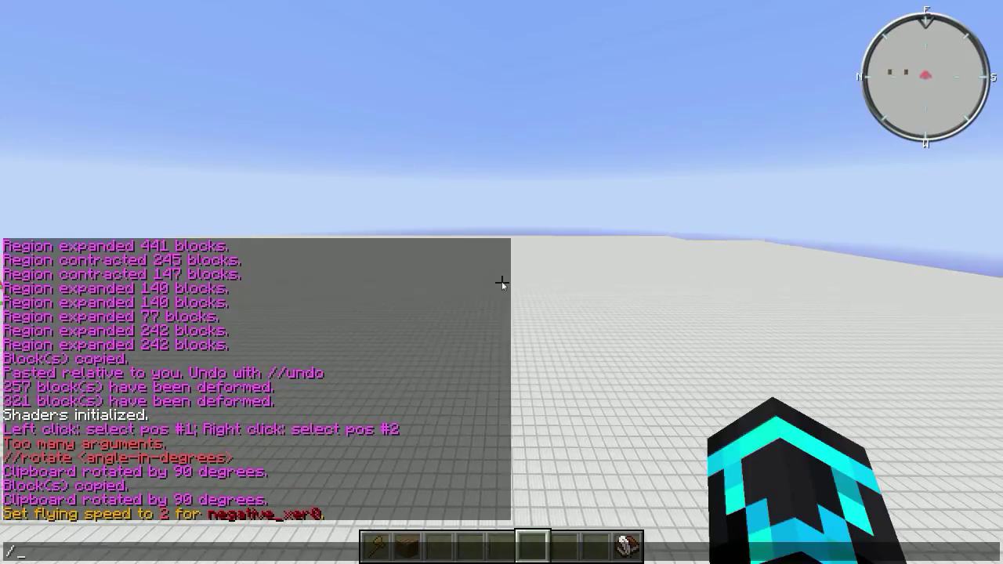
{"action": "key", "text": "s"}
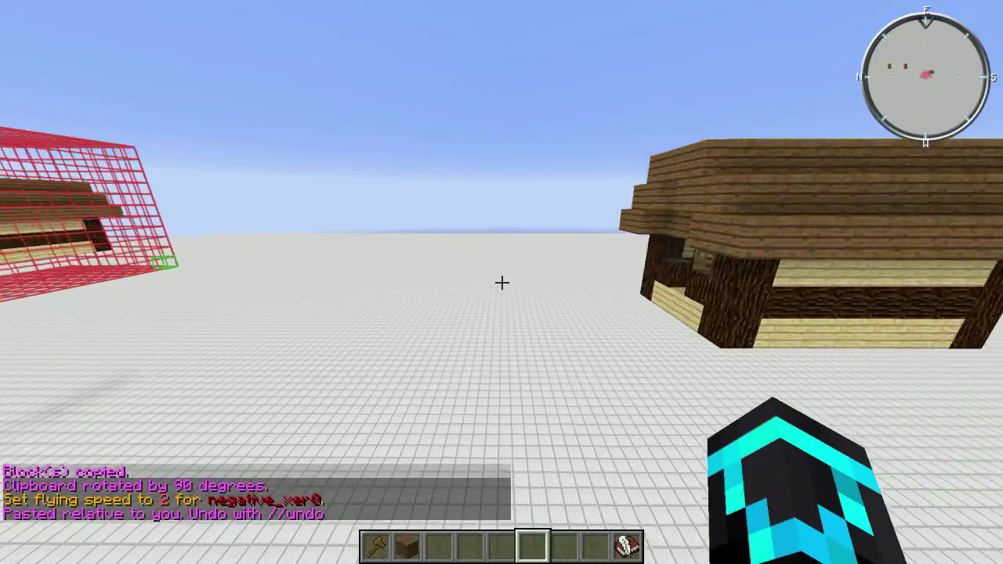
{"action": "key", "text": "a"}
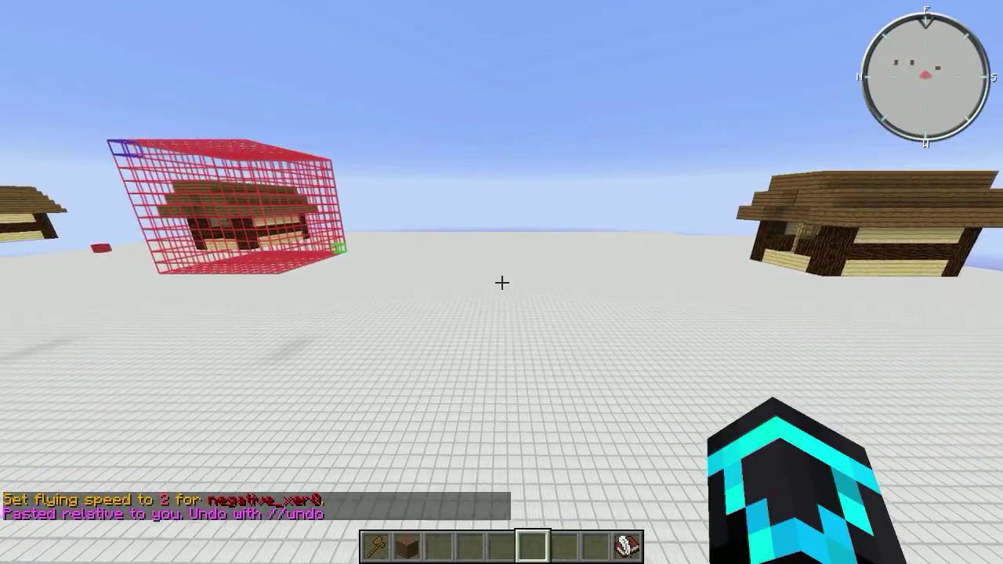
Try to rotate the clipboard by an angle that is not a multiple of 90 degrees.
{"action": "key", "text": "w"}
{"action": "key", "text": "a"}
{"action": "key", "text": "t"}
{"action": "key", "text": "Up"}
{"action": "key", "text": "Up"}
{"action": "key", "text": "Up"}
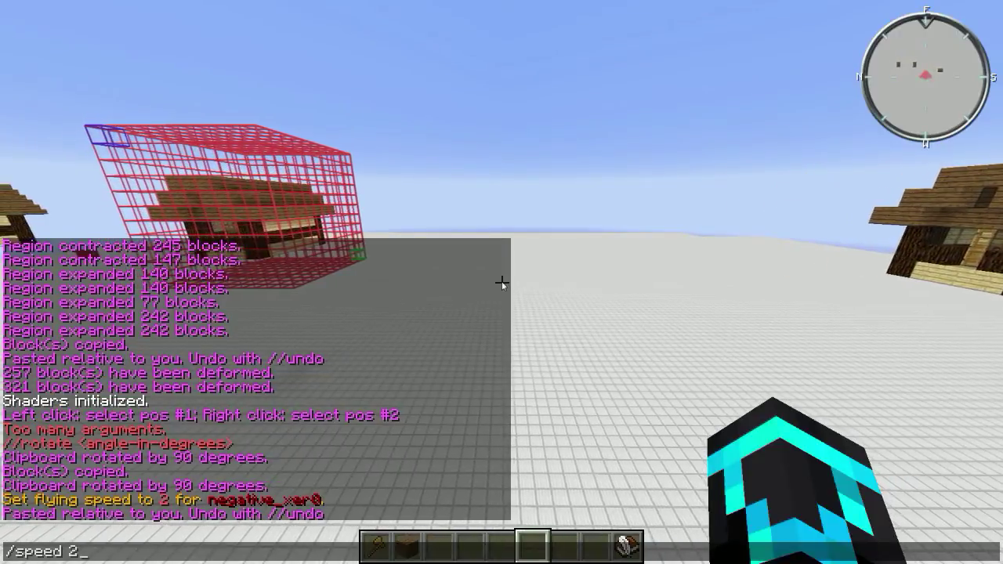
{"action": "key", "text": "shift+Left"}
{"action": "key", "text": "shift+Left"}
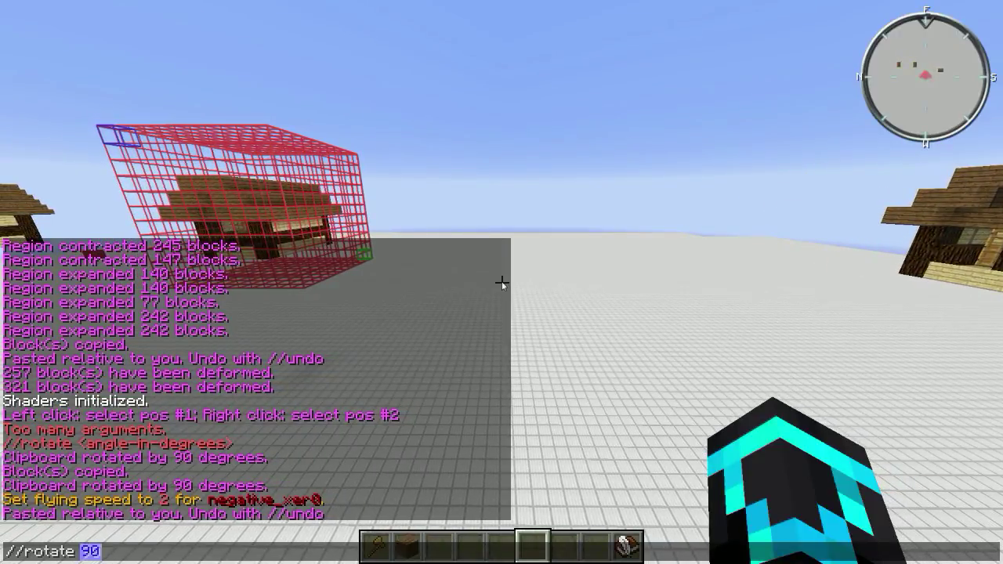
{"action": "key", "text": "Escape"}
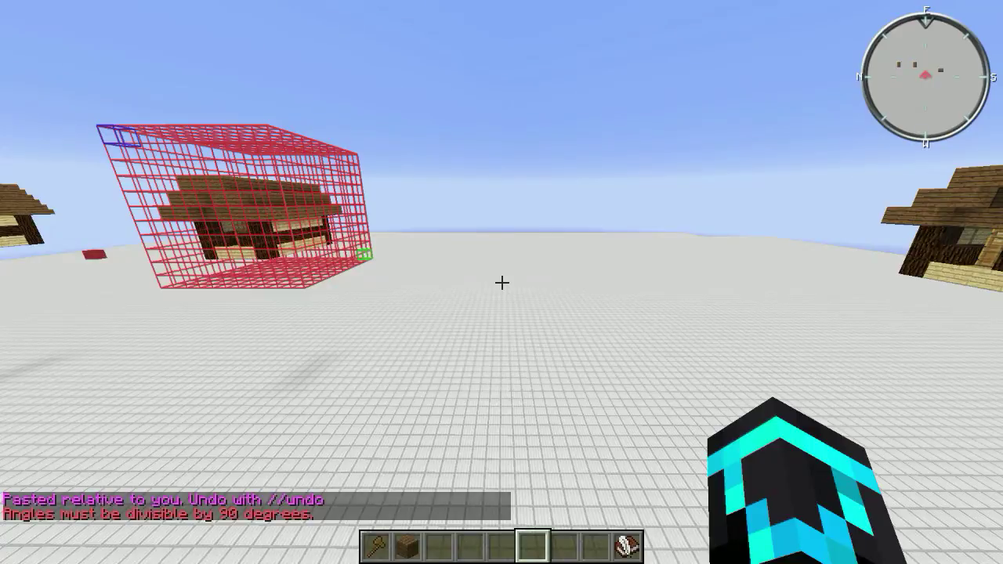
Return to the selected house, draft the command "//deform rotate (z,)", copy its text and close the chat without running it.
{"action": "key", "text": "a"}
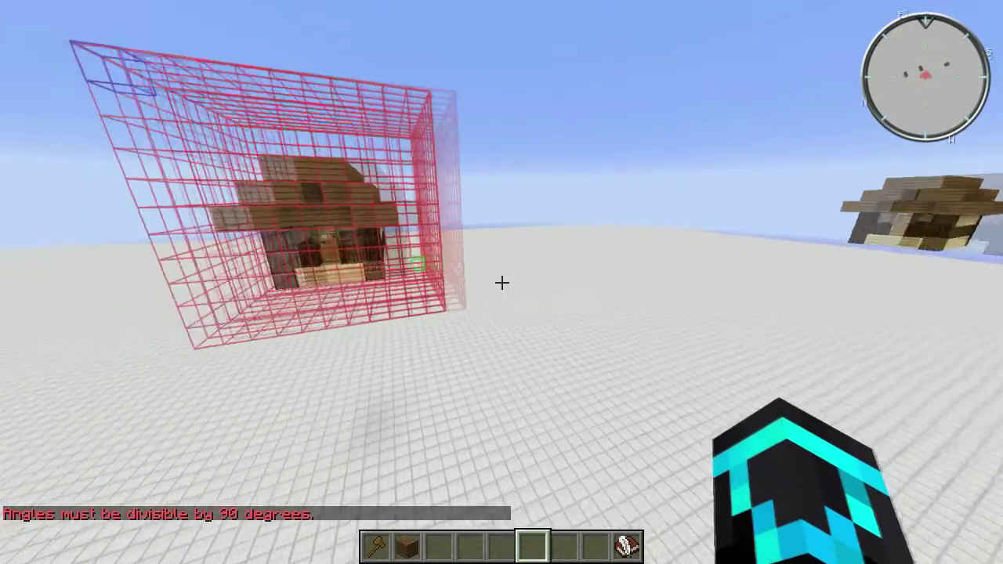
{"action": "key", "text": "w"}
{"action": "key", "text": "a"}
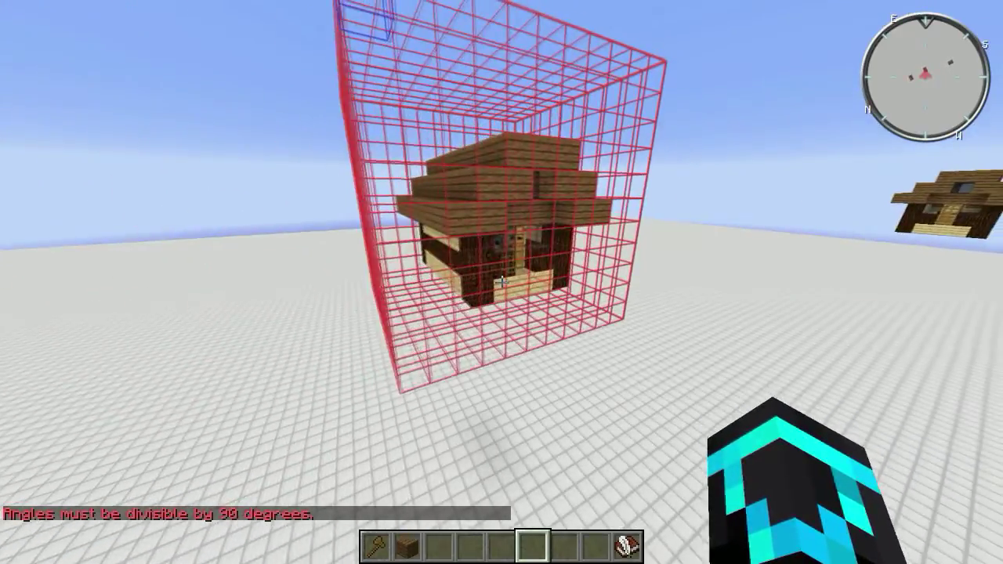
{"action": "key", "text": "slash"}
{"action": "type", "text": "//deform rotate ()"}
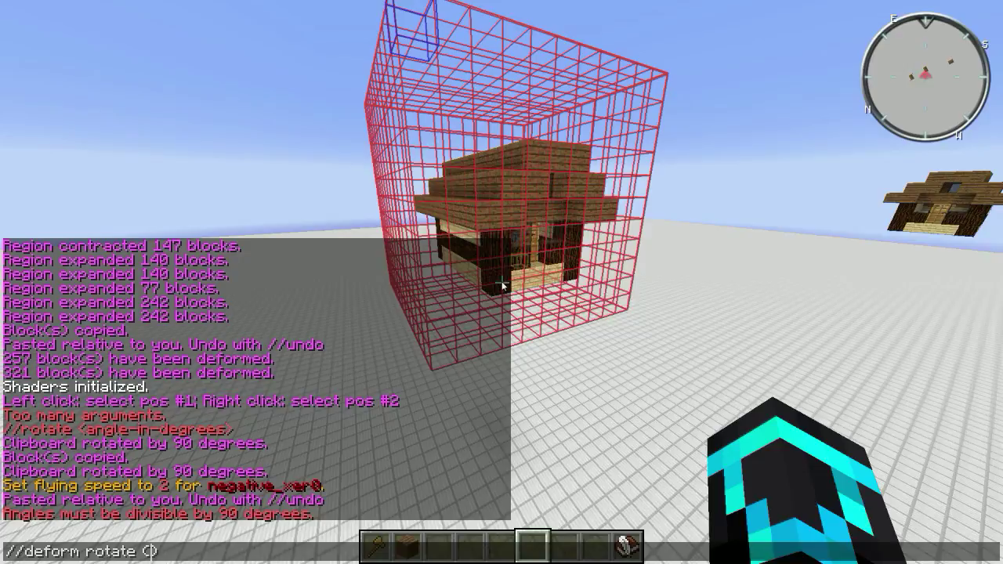
{"action": "type", "text": "z,"}
{"action": "key", "text": "ctrl+a"}
{"action": "key", "text": "ctrl+c"}
{"action": "key", "text": "BackSpace"}
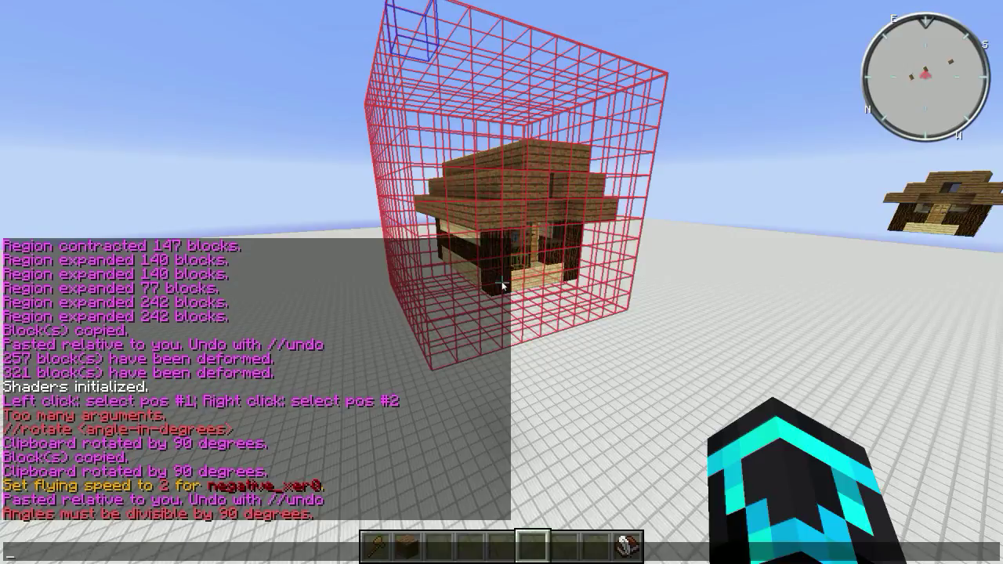
{"action": "key", "text": "Escape"}
{"action": "scroll", "coordinate": [502, 282], "scroll_direction": "down", "scroll_amount": 2}
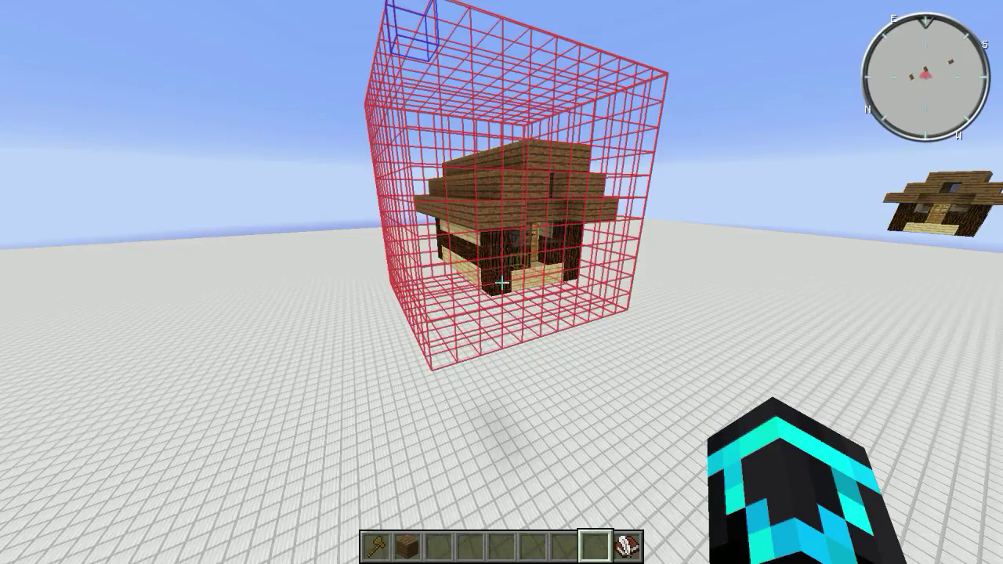
{"action": "key", "text": "s"}
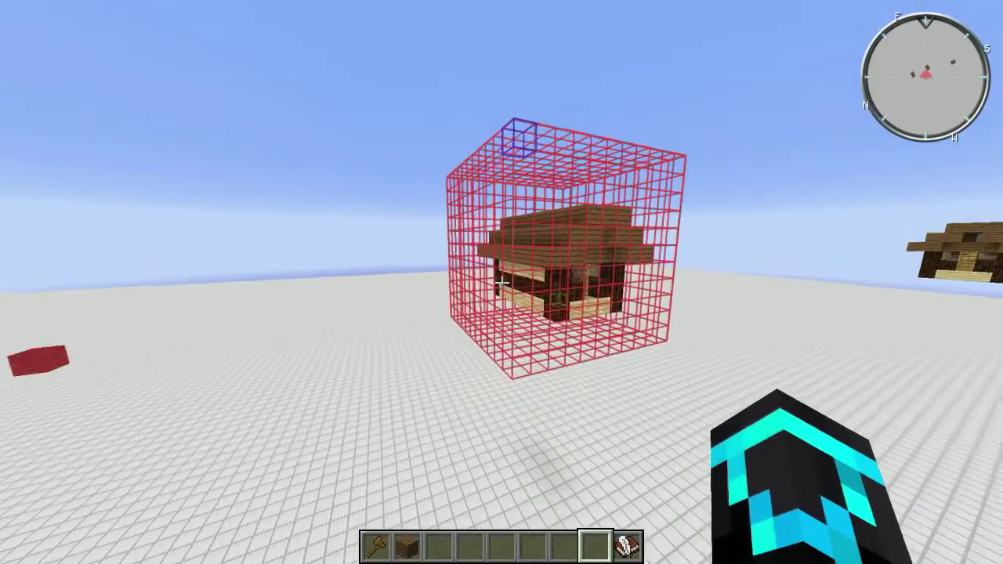
{"action": "key", "text": "w"}
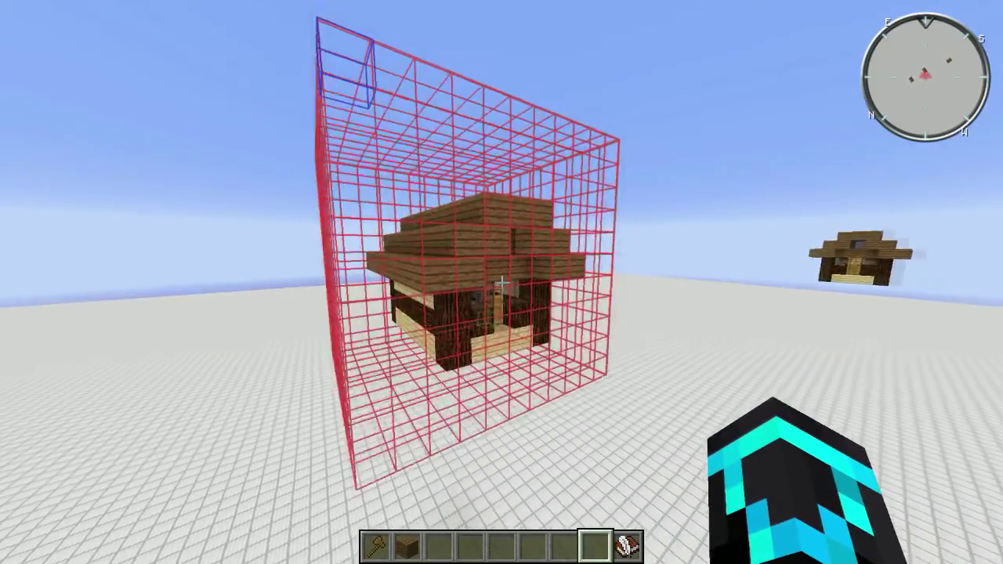
{"action": "key", "text": "a"}
{"action": "key", "text": "w"}
{"action": "key", "text": "s"}
{"action": "key", "text": "a"}
{"action": "key", "text": "w"}
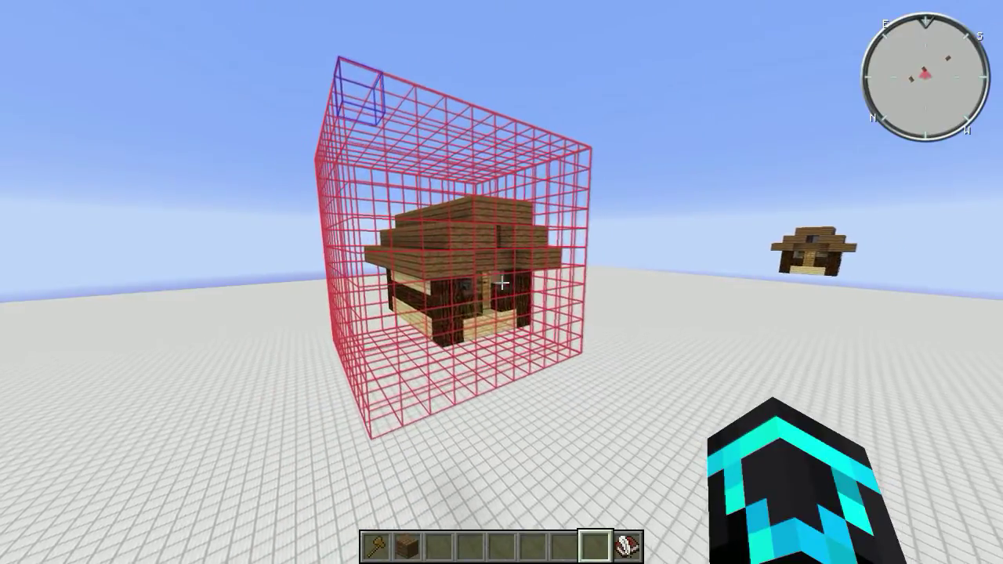
{"action": "key", "text": "s"}
{"action": "key", "text": "t"}
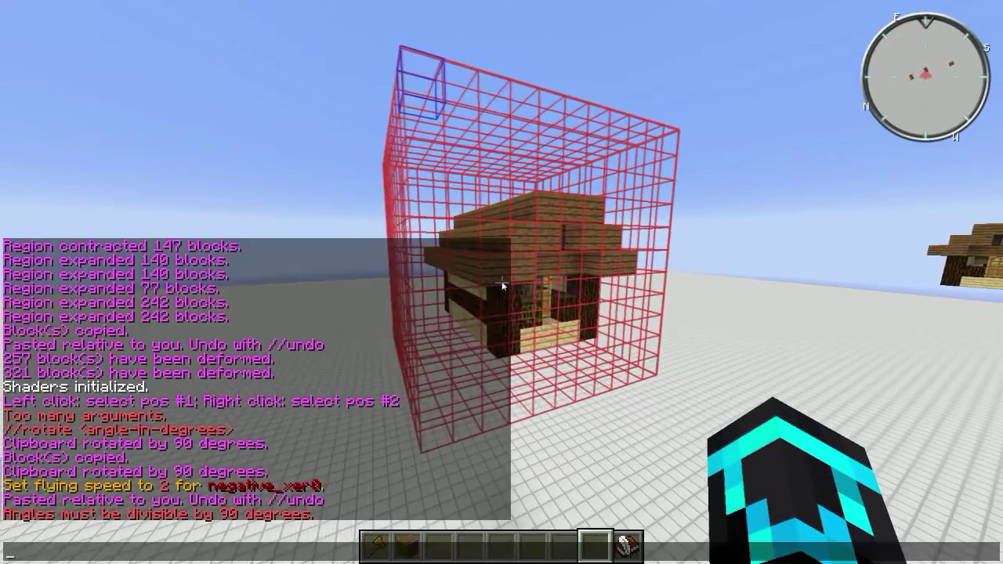
{"action": "key", "text": "Escape"}
Read the degree-to-radian conversions in the Book and Quill and close the book.
{"action": "key", "text": "9"}
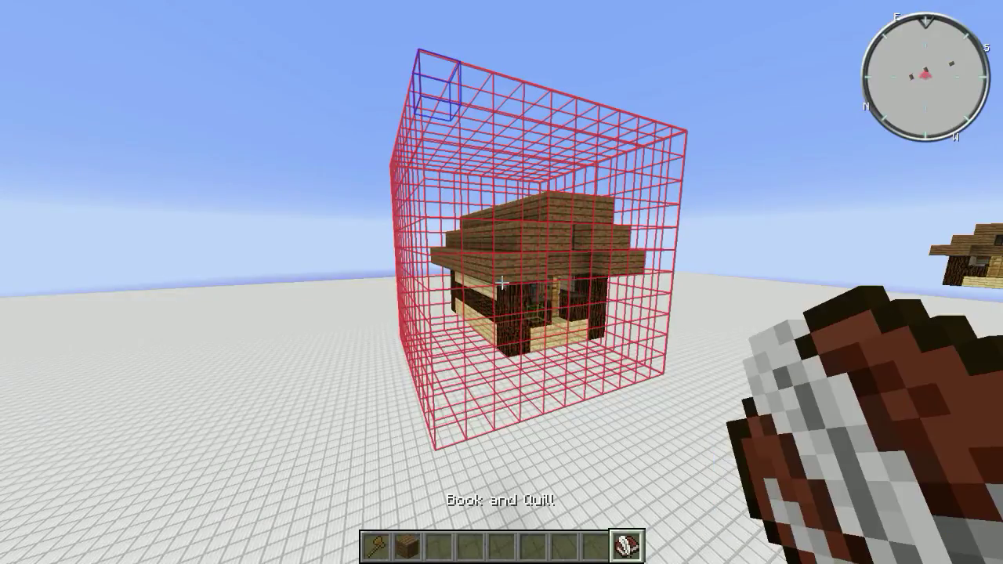
{"action": "right_click", "coordinate": [502, 282]}
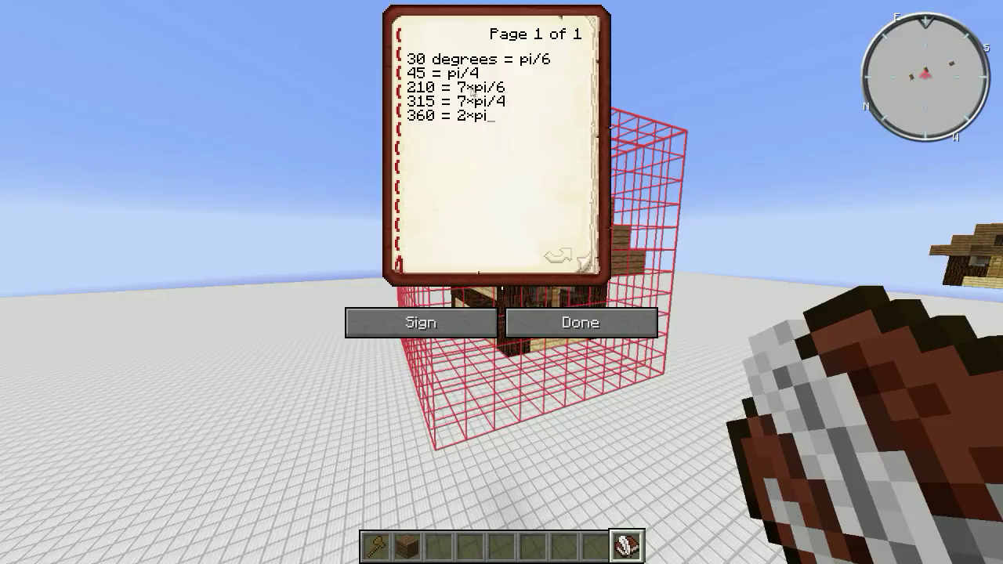
{"action": "key", "text": "Escape"}
Rotate the selected house by 210 degrees by running the command "//deform rotate (x,z,7*pi/6)".
{"action": "key", "text": "t"}
{"action": "key", "text": "Up"}
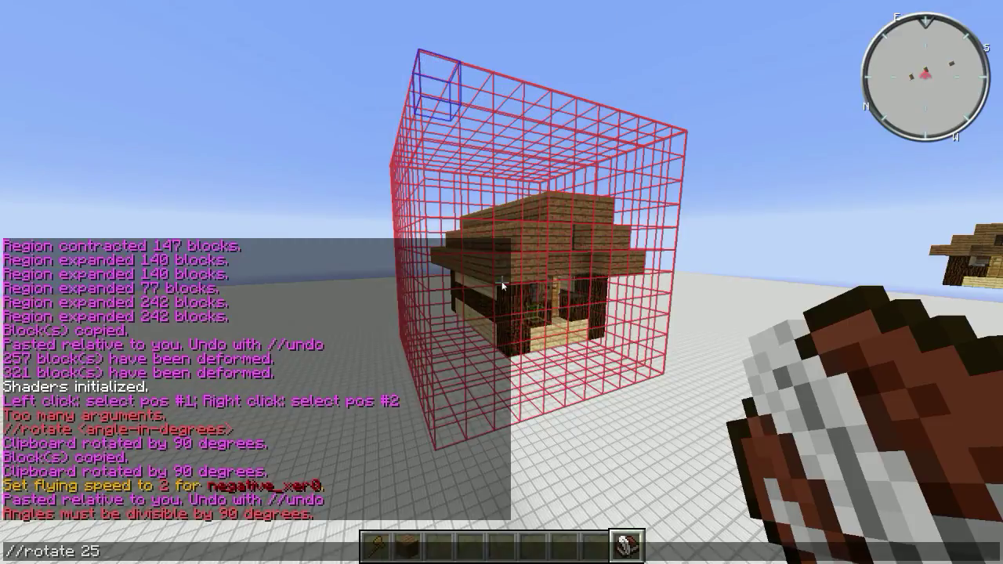
{"action": "type", "text": "//deform rotate (x,z)"}
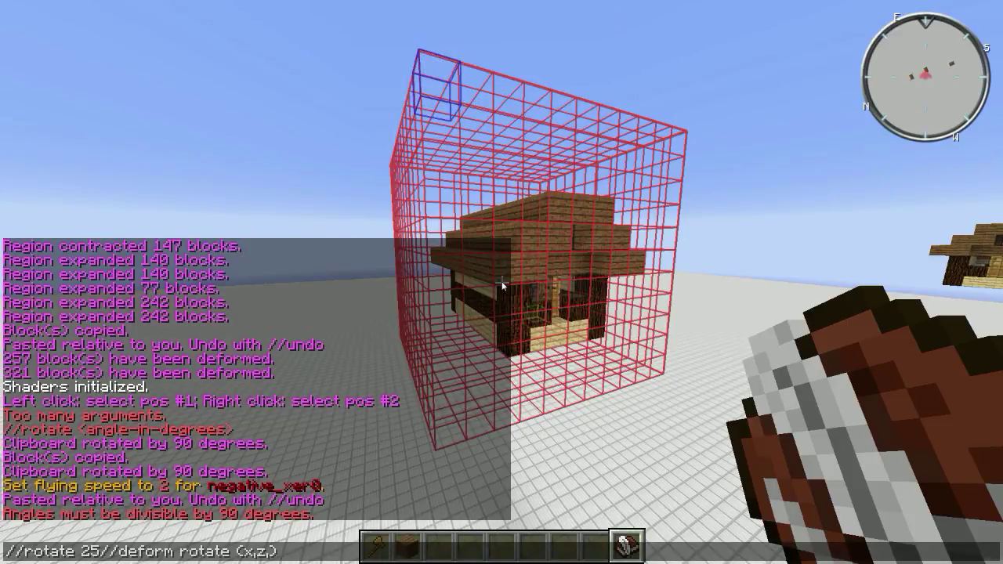
{"action": "key", "text": "ctrl+a"}
{"action": "key", "text": "ctrl+v"}
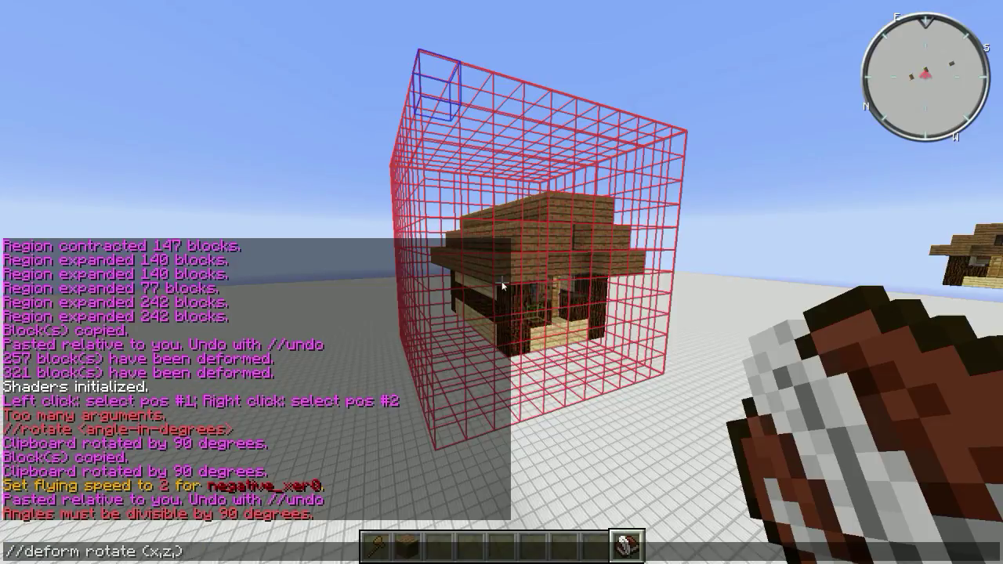
{"action": "type", "text": ",7*pi/6"}
{"action": "key", "text": "Return"}
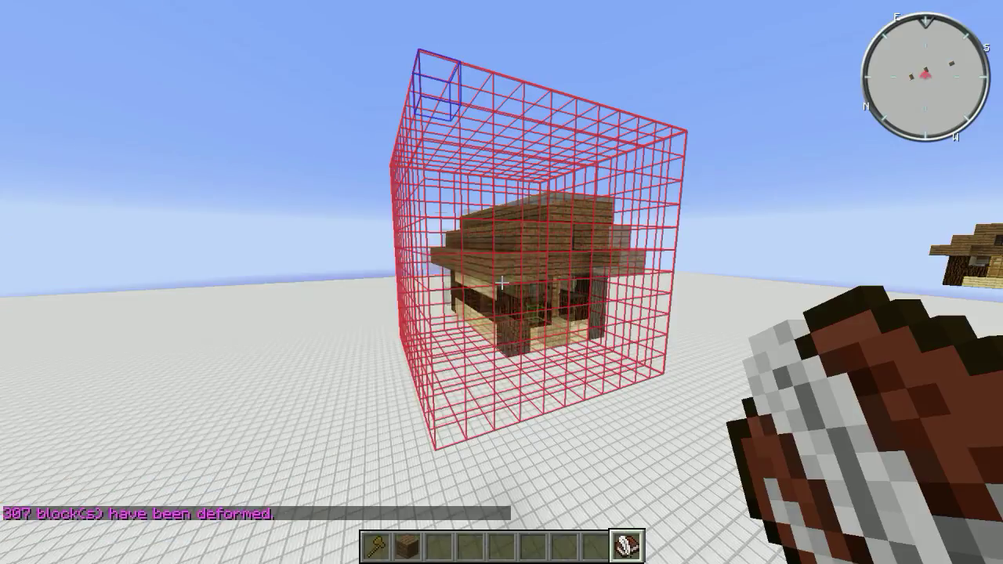
Examine the rotated house's walls, roof overhang and doorway from outside.
{"action": "key", "text": "w"}
{"action": "key", "text": "d"}
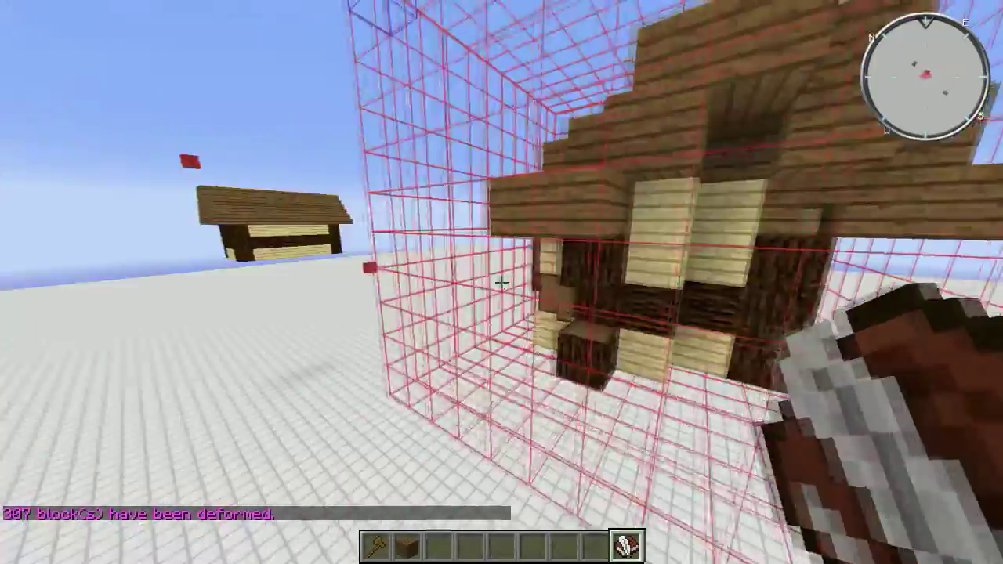
{"action": "key", "text": "a"}
{"action": "key", "text": "w"}
{"action": "key", "text": "a"}
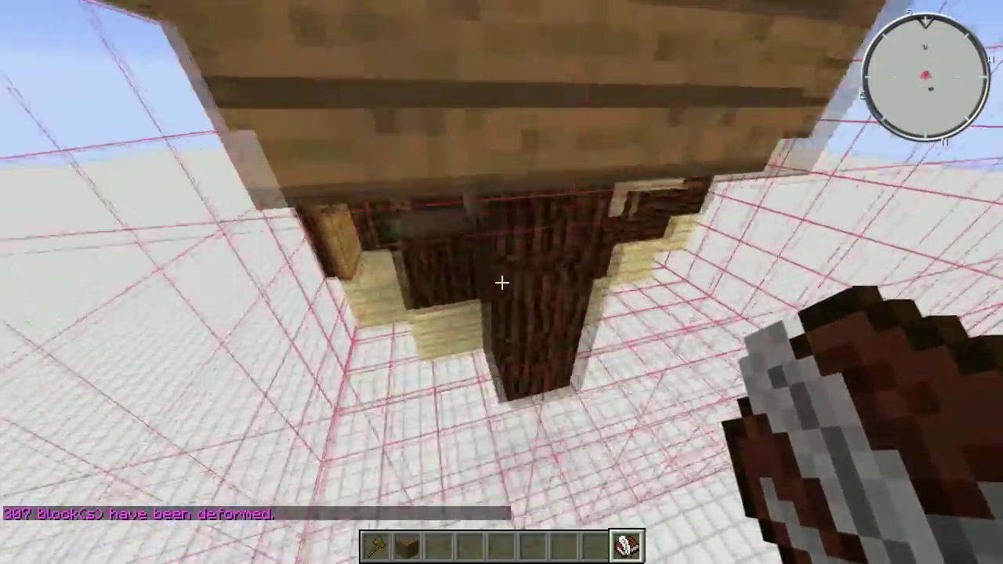
{"action": "scroll", "coordinate": [502, 282], "scroll_direction": "down", "scroll_amount": 2}
{"action": "scroll", "coordinate": [502, 282], "scroll_direction": "up", "scroll_amount": 1}
{"action": "scroll", "coordinate": [502, 282], "scroll_direction": "down", "scroll_amount": 1}
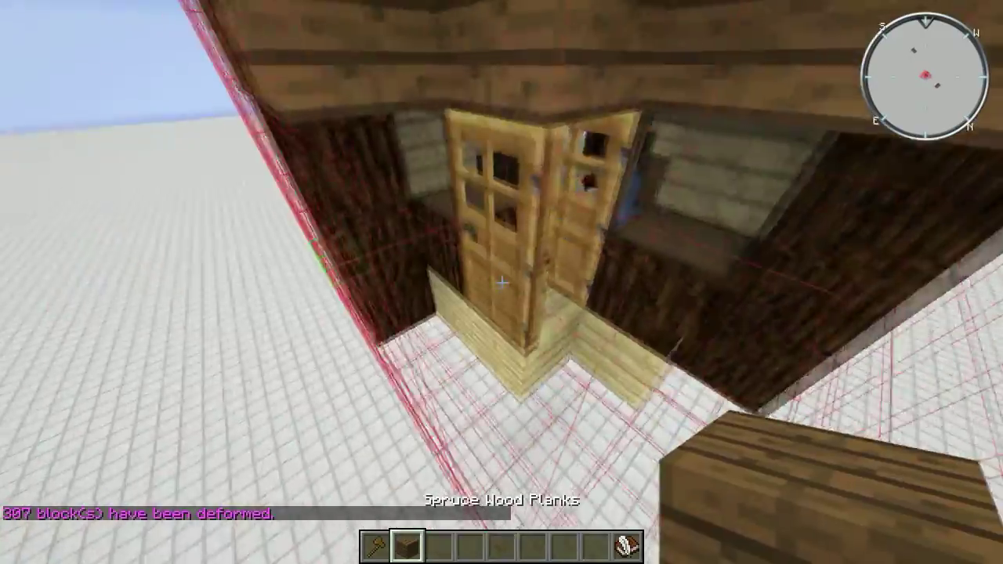
{"action": "left_click", "coordinate": [502, 282]}
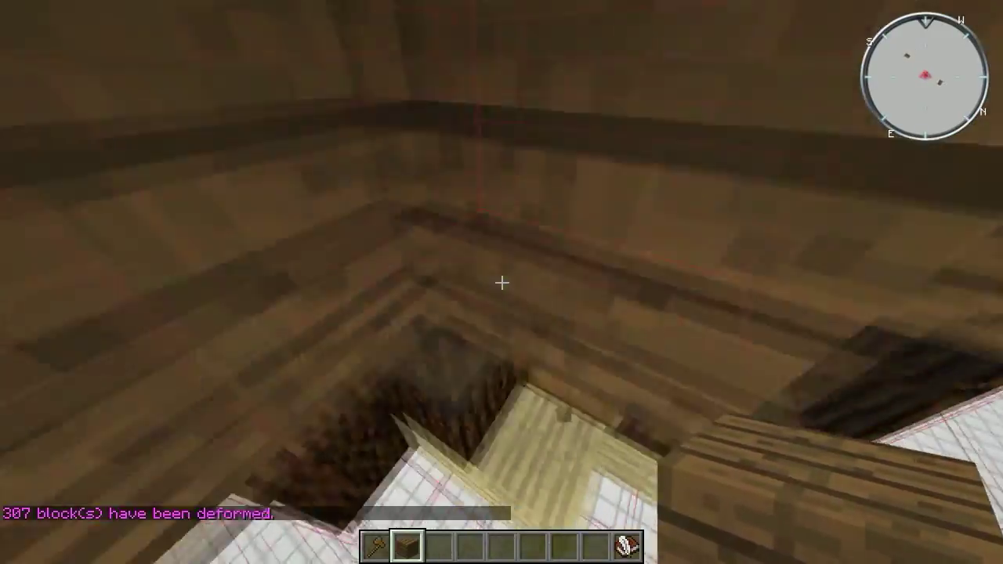
Enter the rotated house, look over its bed, carpet and inner walls, and leave through the door.
{"action": "scroll", "coordinate": [502, 282], "scroll_direction": "down", "scroll_amount": 3}
{"action": "key", "text": "shift"}
{"action": "right_click", "coordinate": [502, 283]}
{"action": "key", "text": "w"}
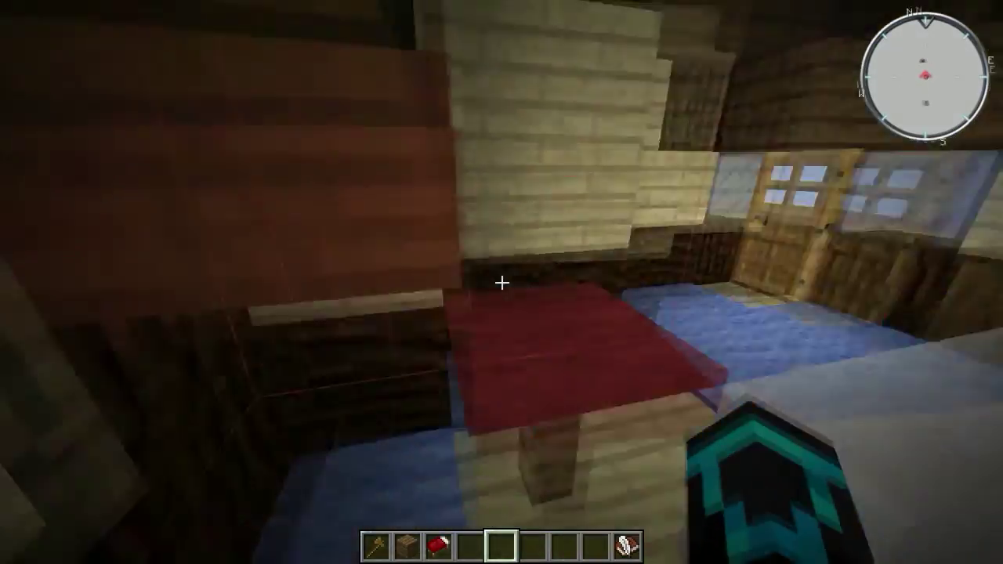
{"action": "key", "text": "w"}
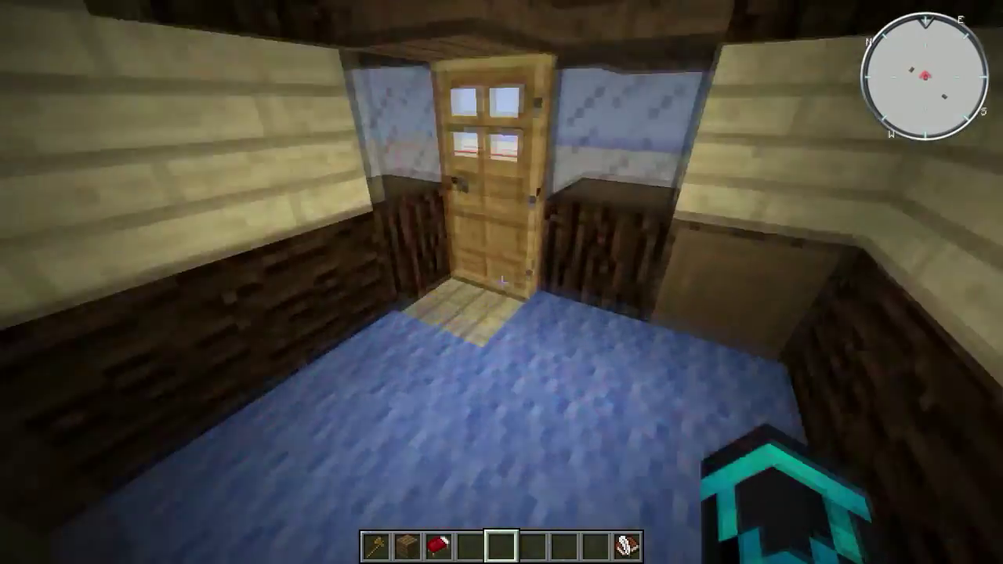
{"action": "key", "text": "s"}
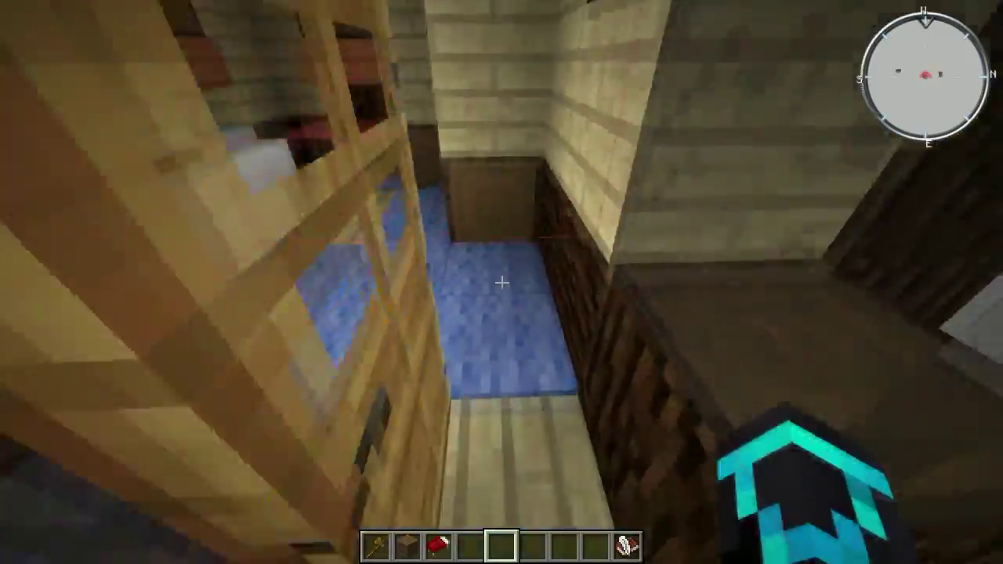
{"action": "right_click", "coordinate": [501, 282]}
{"action": "key", "text": "w"}
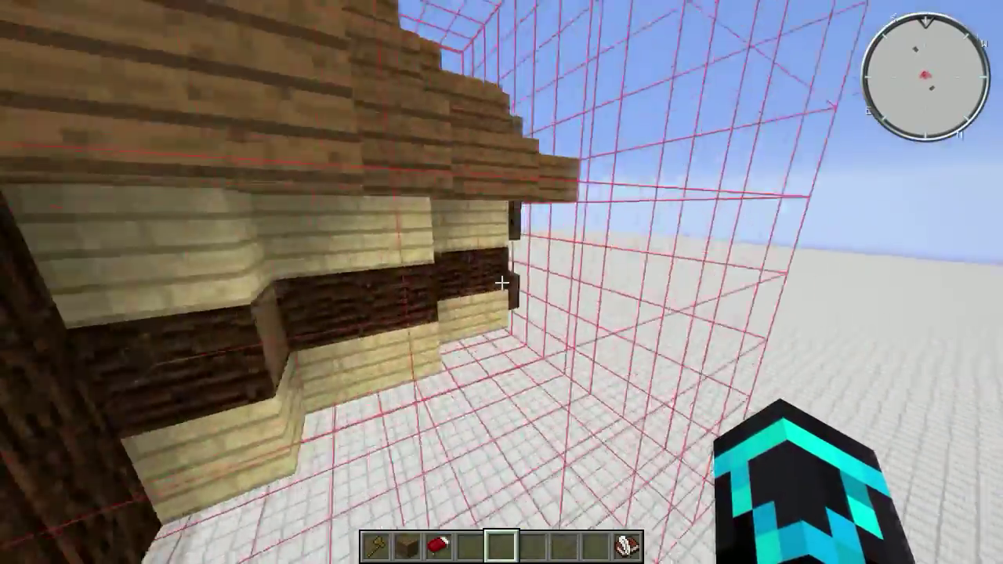
Undo the last deform rotation and back away to face the front of the house.
{"action": "type", "text": "/undo"}
{"action": "key", "text": "Return"}
{"action": "key", "text": "w"}
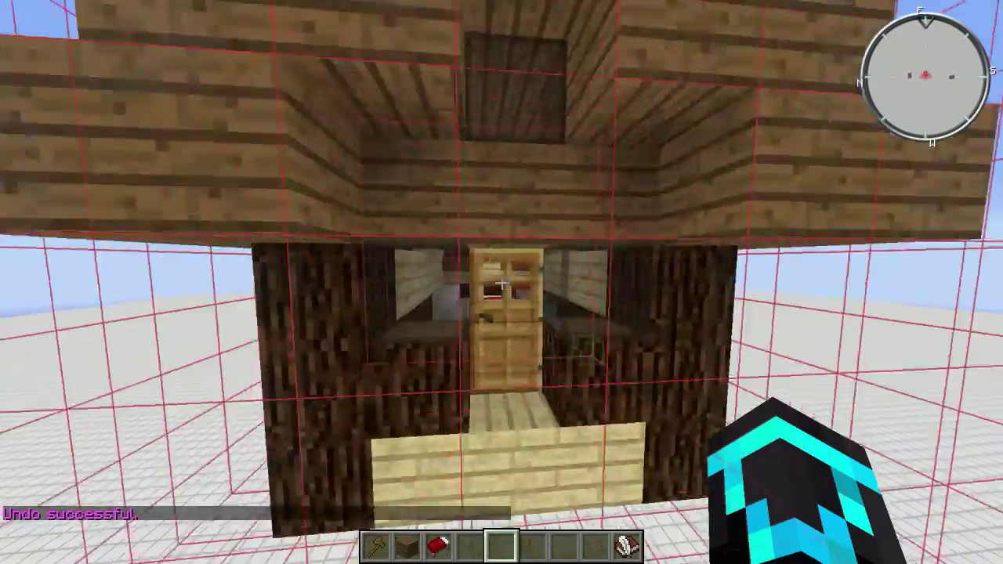
{"action": "key", "text": "s"}
Run "//deform rotate (x,z,7*pi/6)" twice in a row on the selected house.
{"action": "key", "text": "t"}
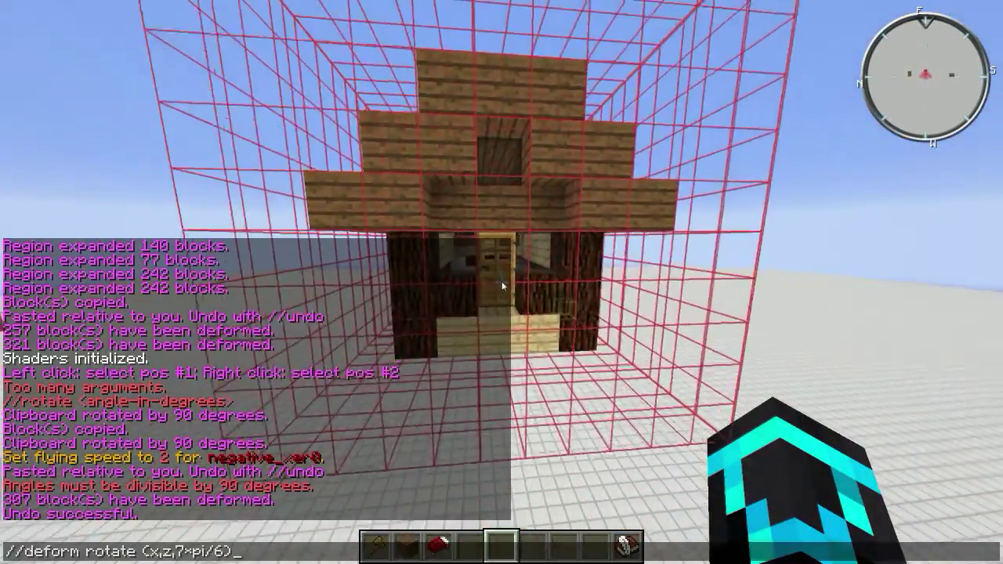
{"action": "key", "text": "Return"}
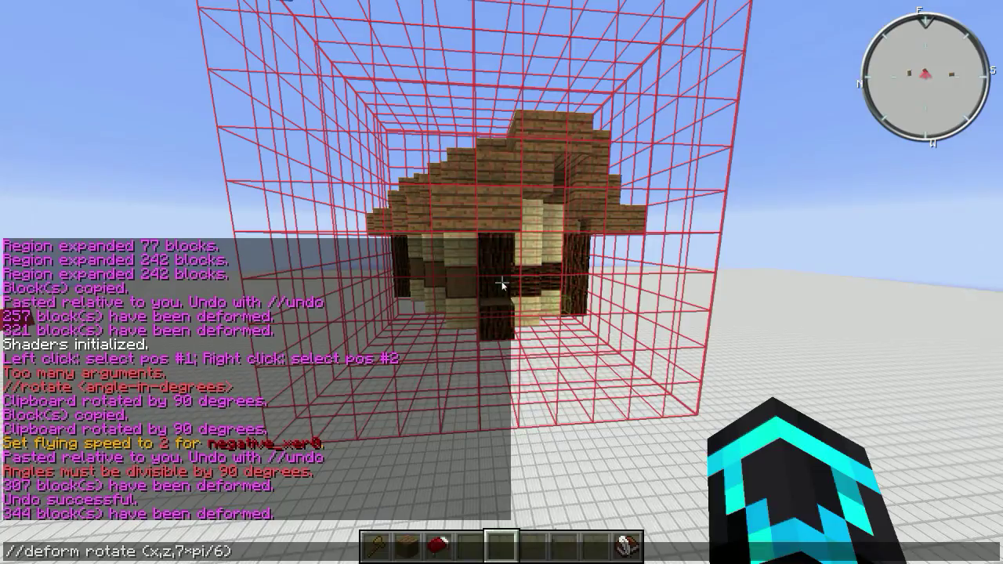
{"action": "key", "text": "Return"}
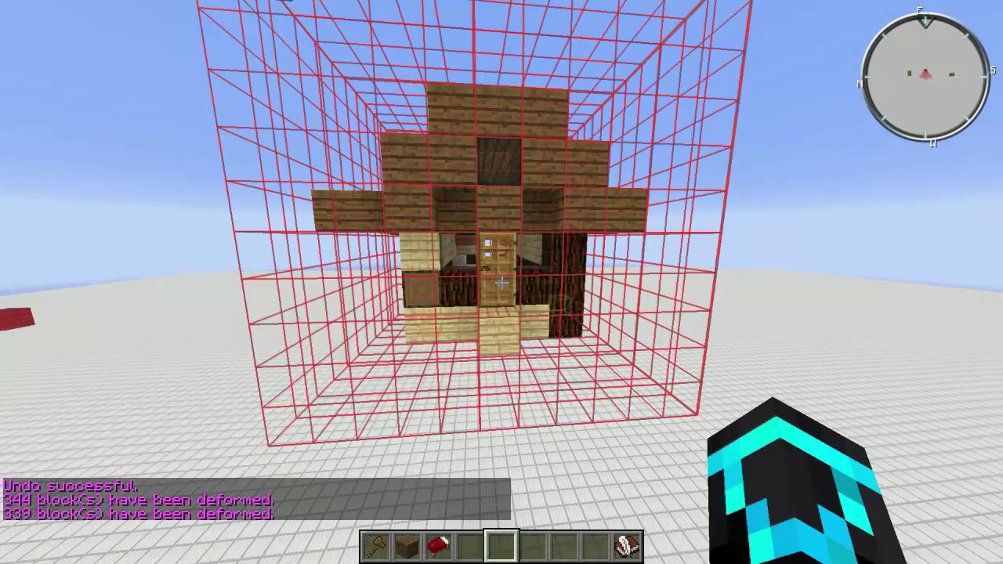
Circle the twice-rotated house to examine its roof and walls from above, below and several sides.
{"action": "key", "text": "w"}
{"action": "key", "text": "a"}
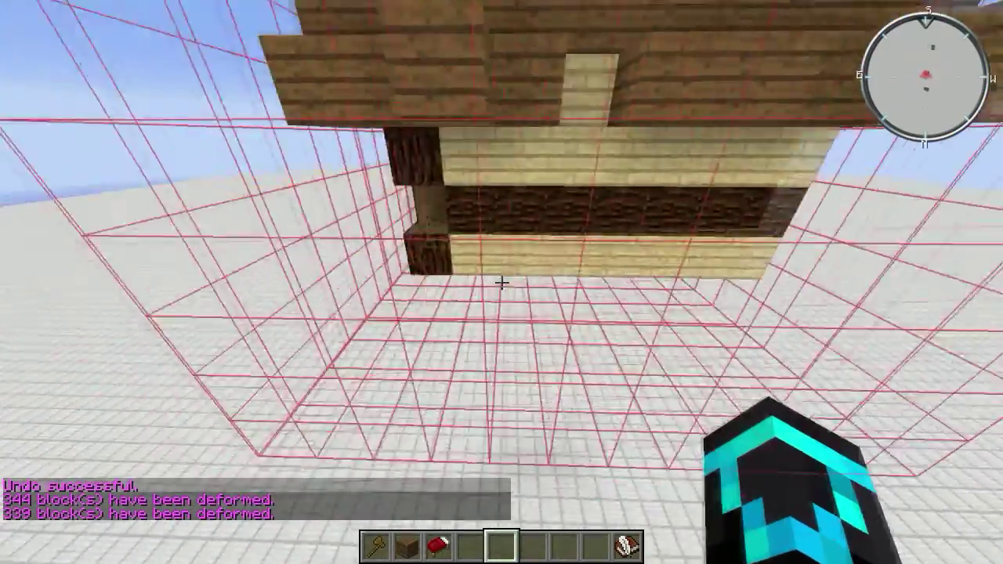
{"action": "key", "text": "w"}
{"action": "key", "text": "s"}
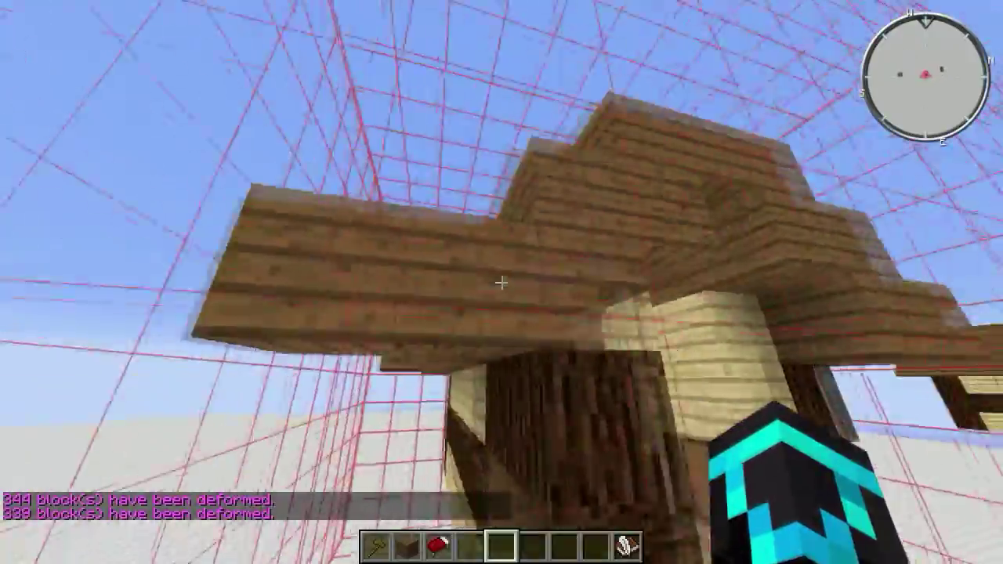
{"action": "key", "text": "space"}
{"action": "key", "text": "d"}
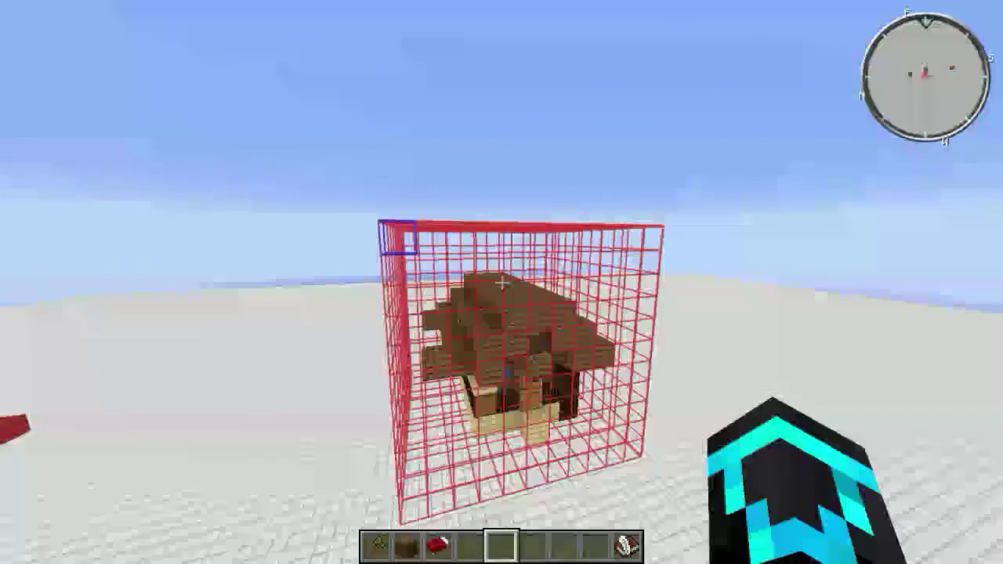
{"action": "key", "text": "w"}
{"action": "key", "text": "shift"}
{"action": "key", "text": "s"}
{"action": "key", "text": "a"}
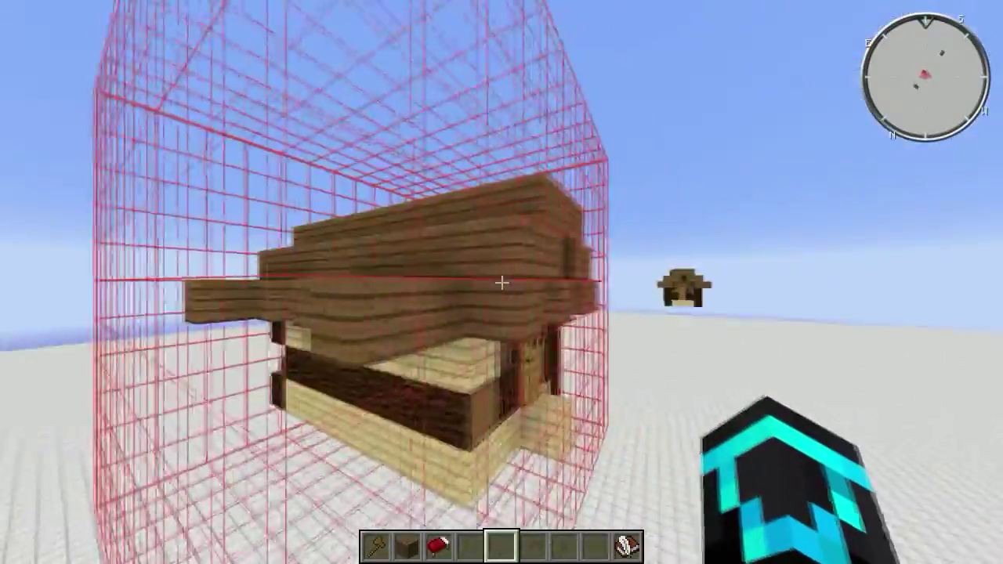
Examine the twice-rotated house's front gable, side wall and entrance up close for misplaced blocks.
{"action": "key", "text": "w"}
{"action": "key", "text": "d"}
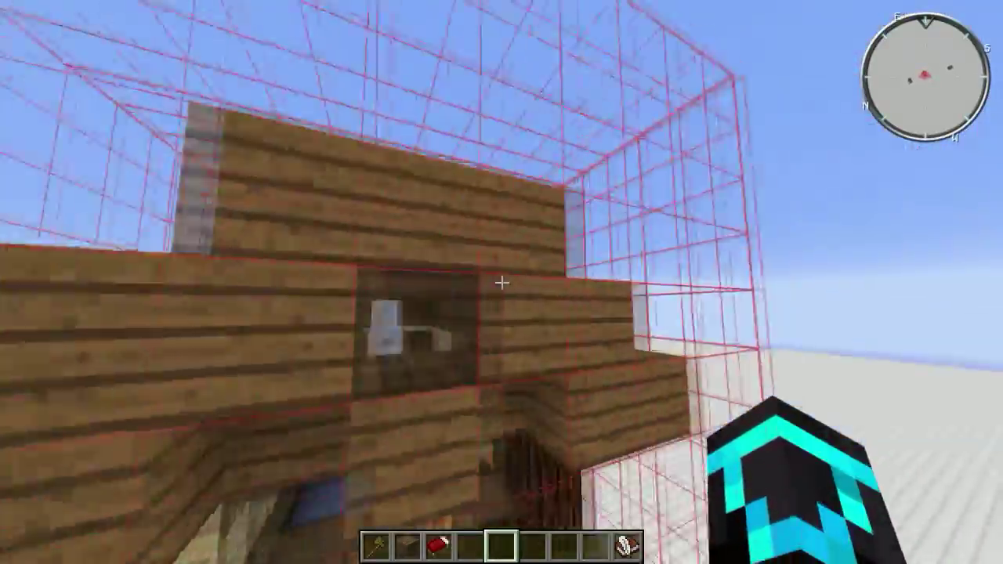
{"action": "key", "text": "shift"}
{"action": "key", "text": "w"}
{"action": "key", "text": "a"}
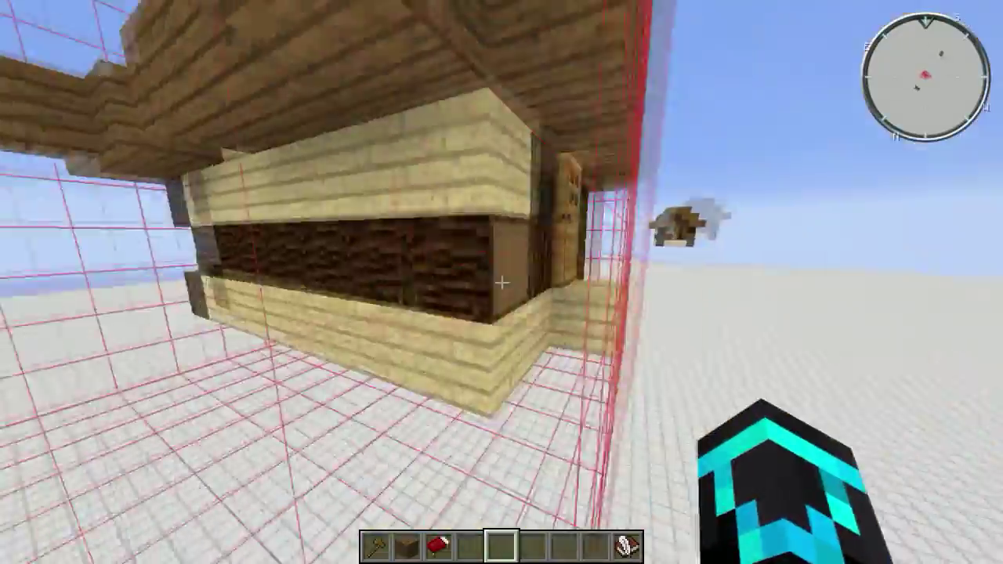
{"action": "key", "text": "d"}
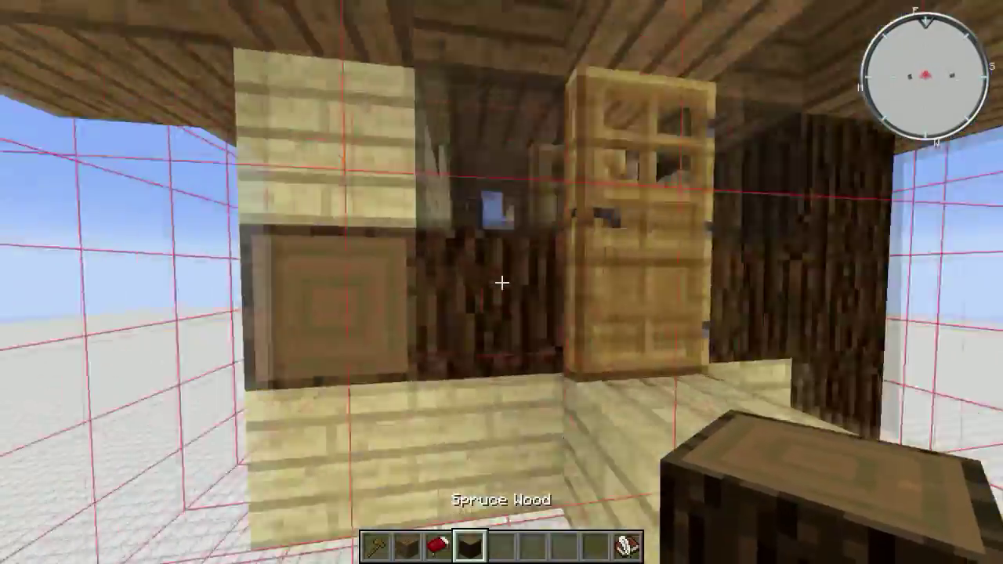
Fly to the neighbouring steep-roofed house and select the region around it with the wooden axe, using its two red corner blocks.
{"action": "key", "text": "space"}
{"action": "key", "text": "a"}
{"action": "scroll", "coordinate": [501, 282], "scroll_direction": "down", "scroll_amount": 4}
{"action": "key", "text": "s"}
{"action": "scroll", "coordinate": [502, 283], "scroll_direction": "up", "scroll_amount": 4}
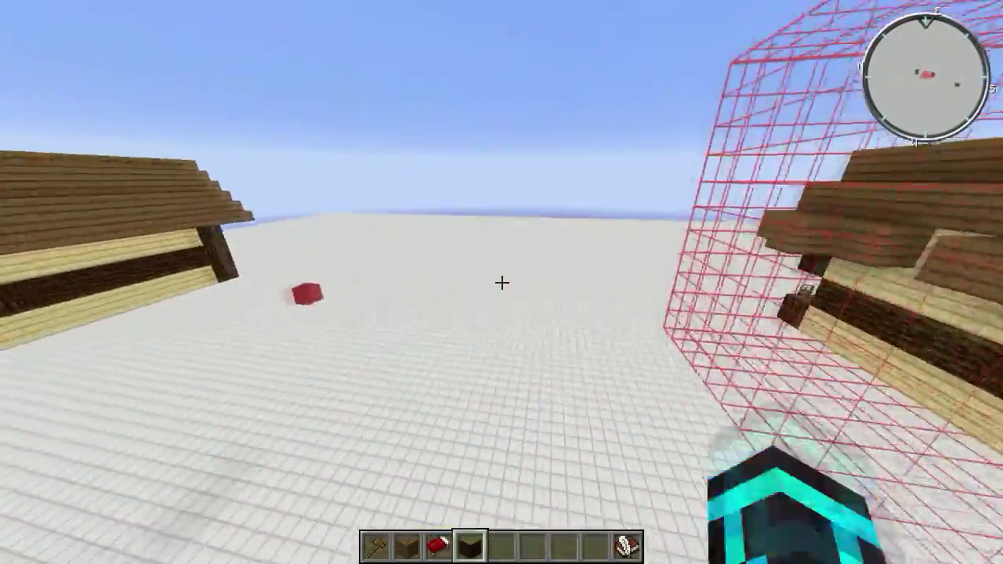
{"action": "scroll", "coordinate": [501, 283], "scroll_direction": "down", "scroll_amount": 1}
{"action": "key", "text": "a"}
{"action": "key", "text": "w"}
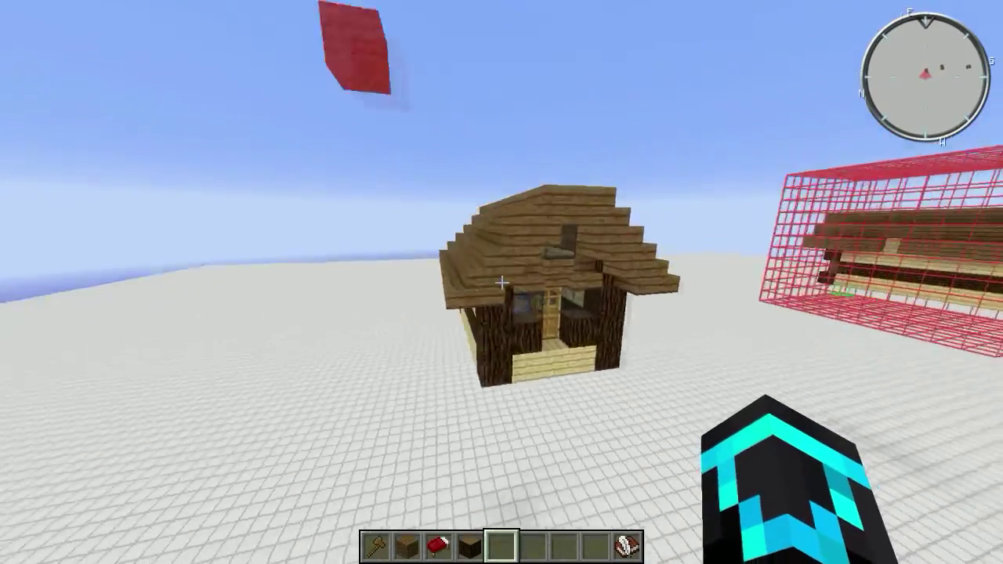
{"action": "key", "text": "a"}
{"action": "key", "text": "w"}
{"action": "key", "text": "2"}
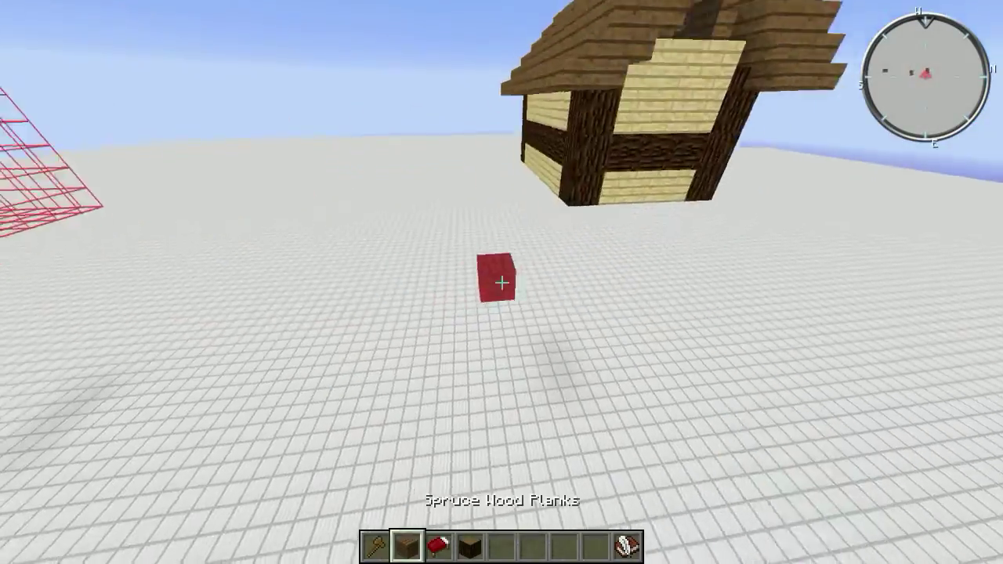
{"action": "left_click", "coordinate": [501, 282]}
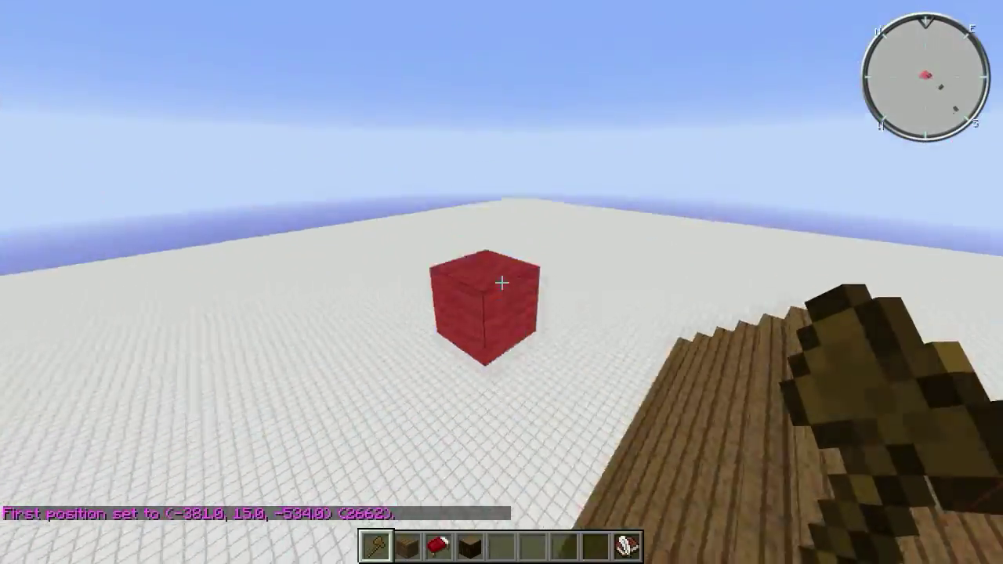
{"action": "right_click", "coordinate": [501, 282]}
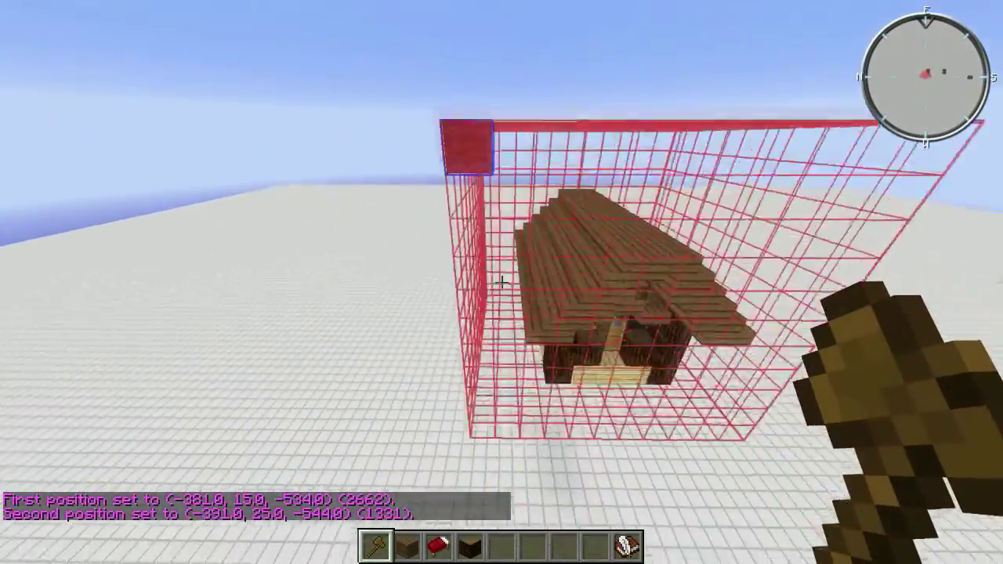
Check the book's degree-to-radian notes and run "//deform rotate" on x,z with a fraction of pi on the selected house.
{"action": "right_click", "coordinate": [502, 282]}
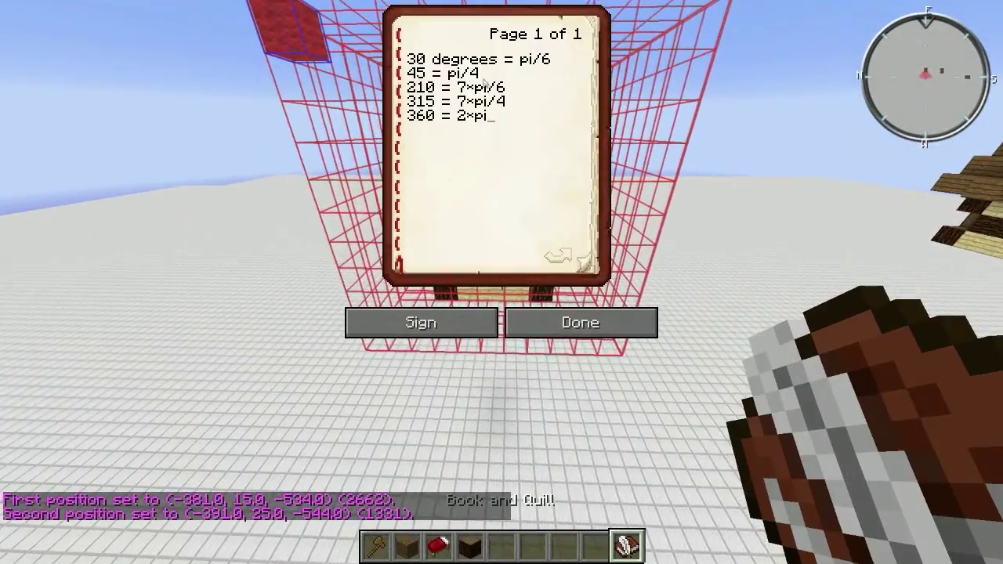
{"action": "key", "text": "Escape"}
{"action": "key", "text": "t"}
{"action": "key", "text": "Up"}
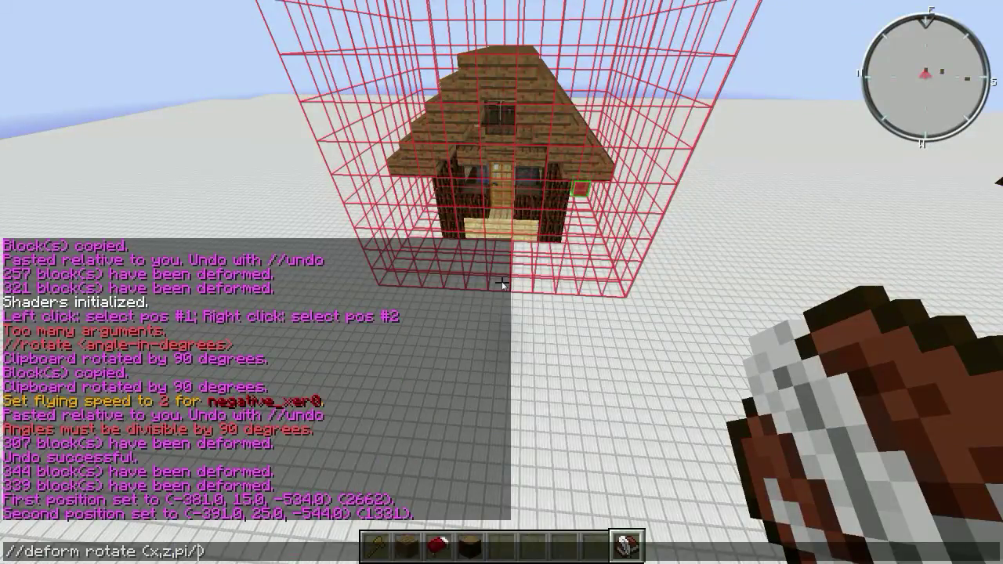
{"action": "key", "text": "Return"}
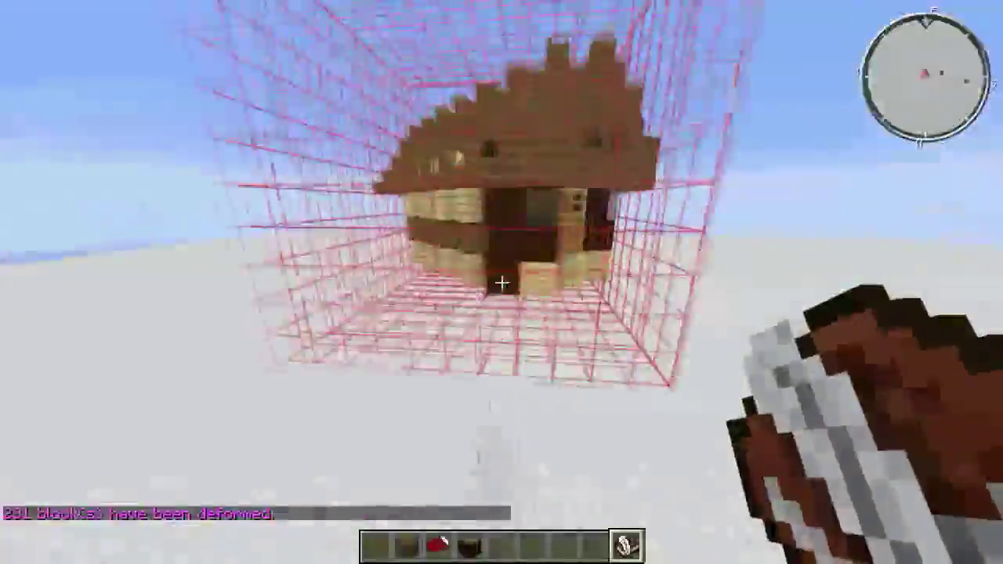
Examine the rotated house's roof and side walls from outside, and its entrance and interior up close.
{"action": "key", "text": "w"}
{"action": "key", "text": "space"}
{"action": "key", "text": "s"}
{"action": "scroll", "coordinate": [501, 283], "scroll_direction": "up", "scroll_amount": 3}
{"action": "key", "text": "shift"}
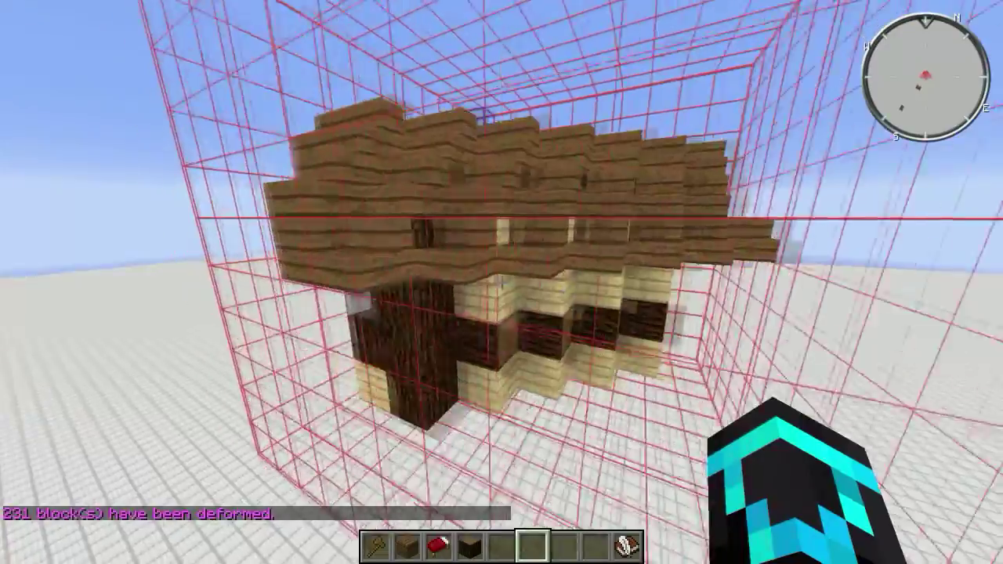
{"action": "key", "text": "w"}
{"action": "key", "text": "w"}
{"action": "key", "text": "s"}
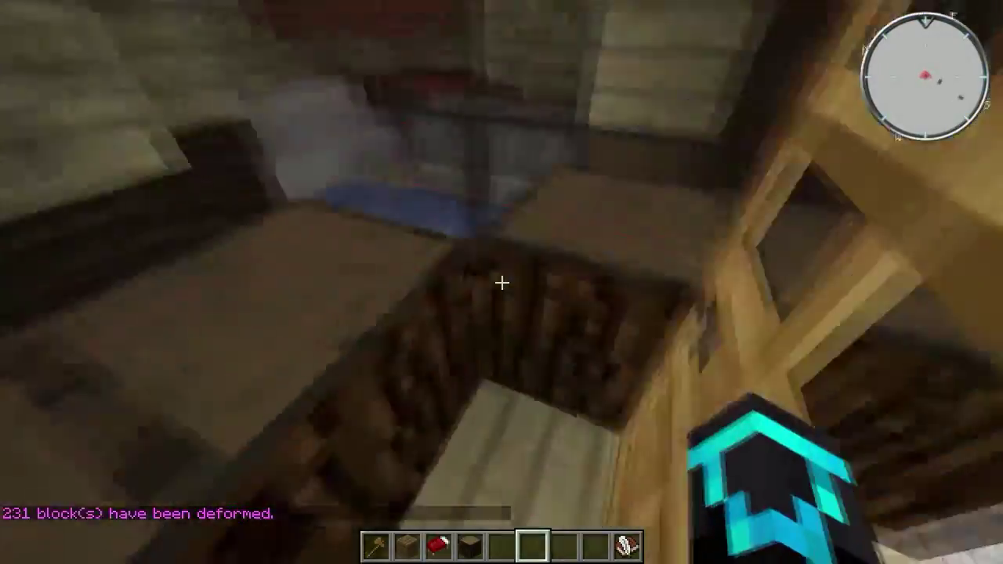
{"action": "right_click", "coordinate": [501, 282]}
{"action": "key", "text": "s"}
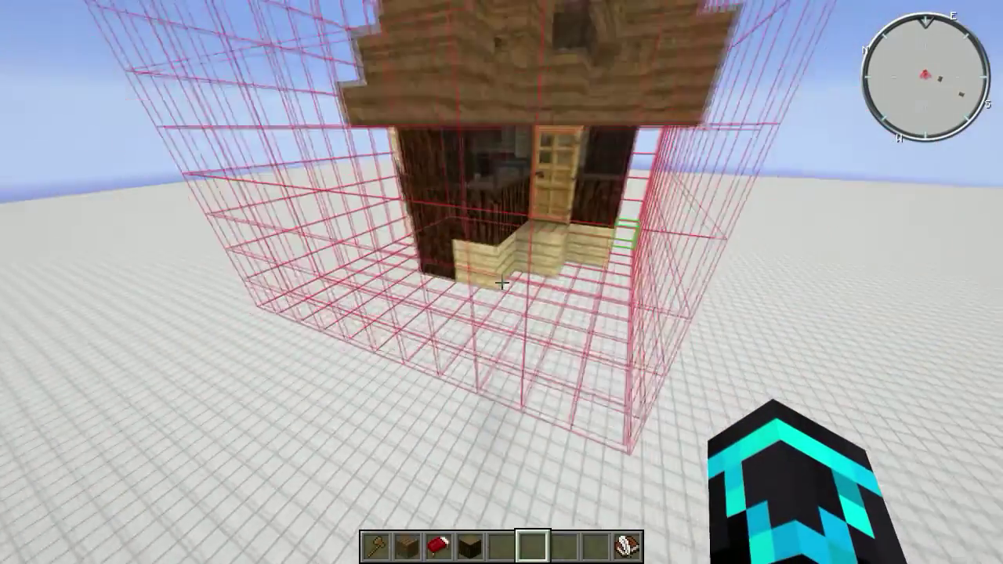
Undo the last rotation and run "//deform rotate (x,z,7*pi/6)" on the selected house.
{"action": "key", "text": "t"}
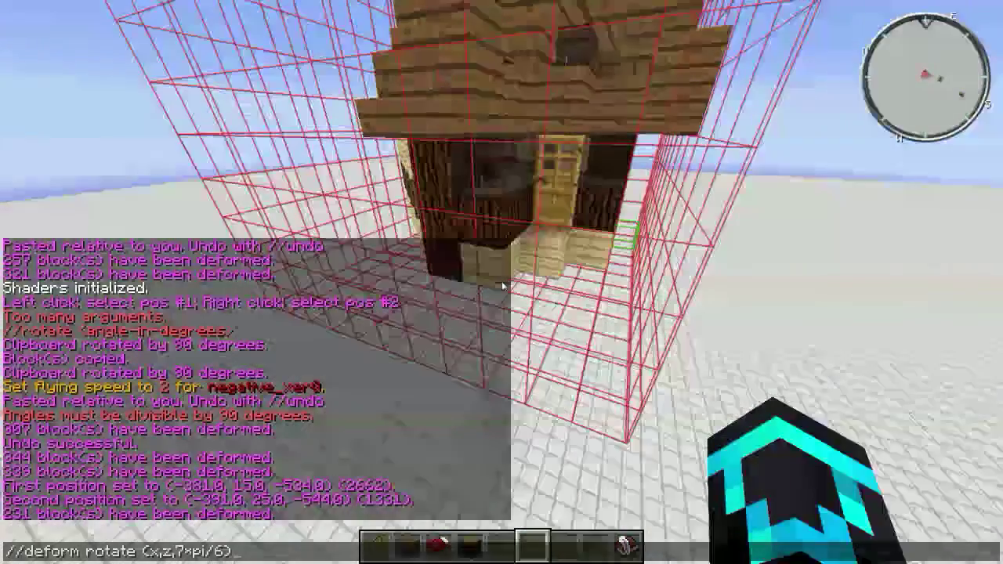
{"action": "key", "text": "Return"}
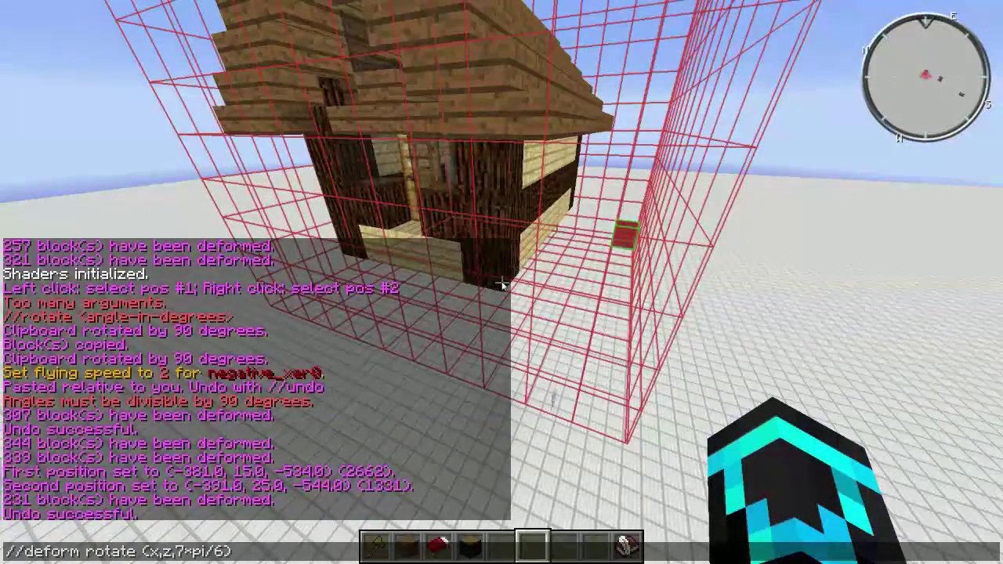
{"action": "key", "text": "Return"}
Go inside the newly rotated house to examine its doorway, floor, walls and roof for gaps.
{"action": "key", "text": "w"}
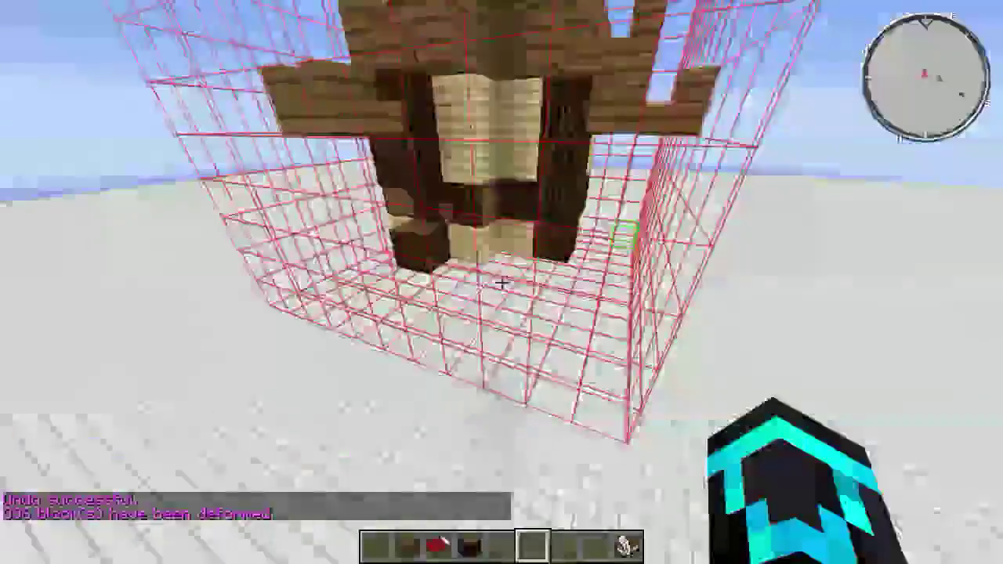
{"action": "key", "text": "w"}
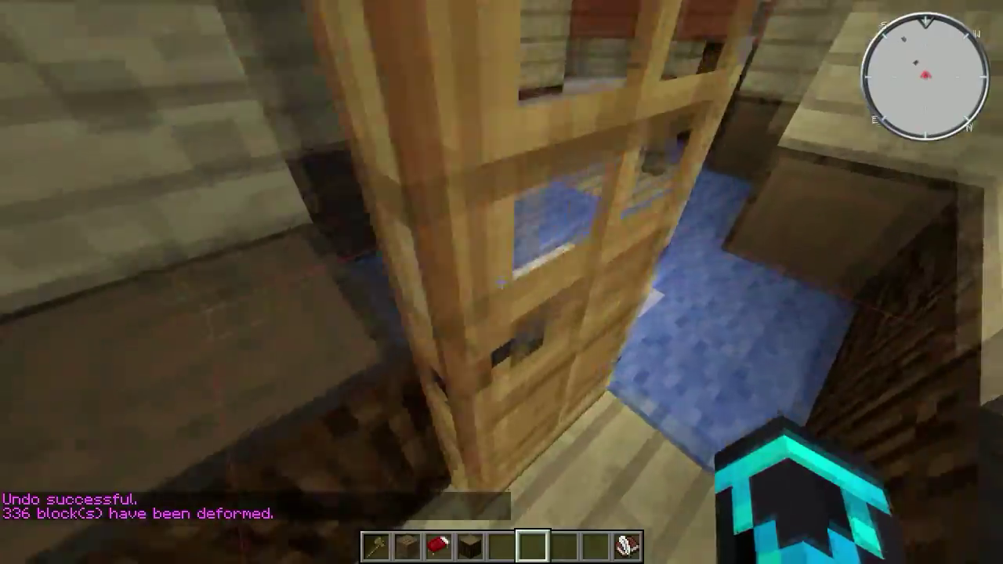
{"action": "key", "text": "w"}
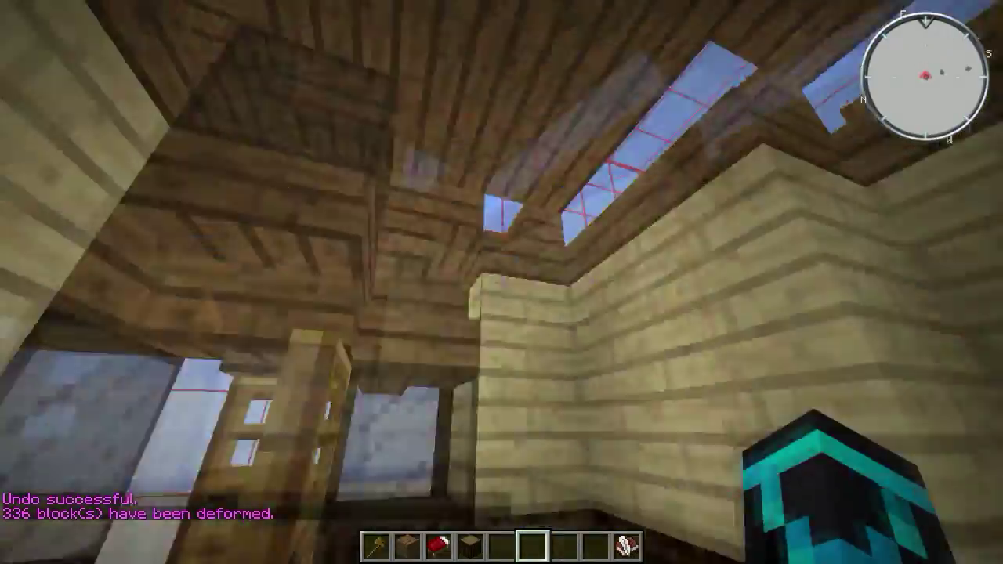